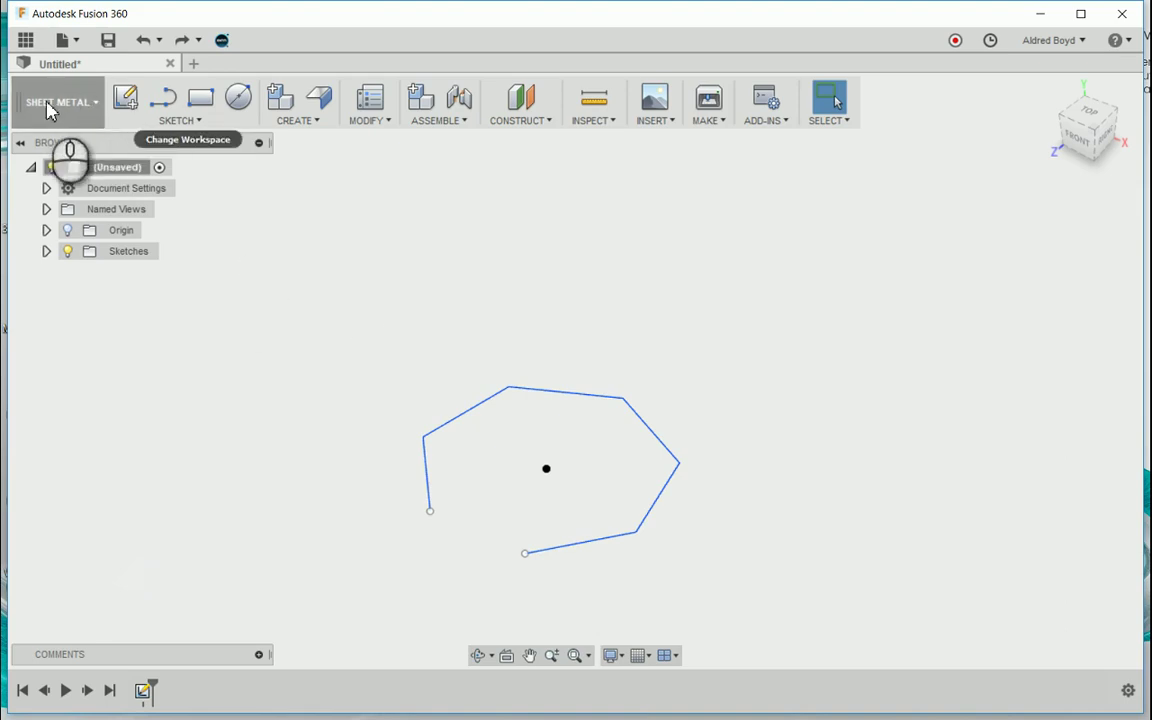
# Switch to the Design workspace and then back to the Sheet Metal workspace
pyautogui.click(93, 104)
pyautogui.click(45, 144)
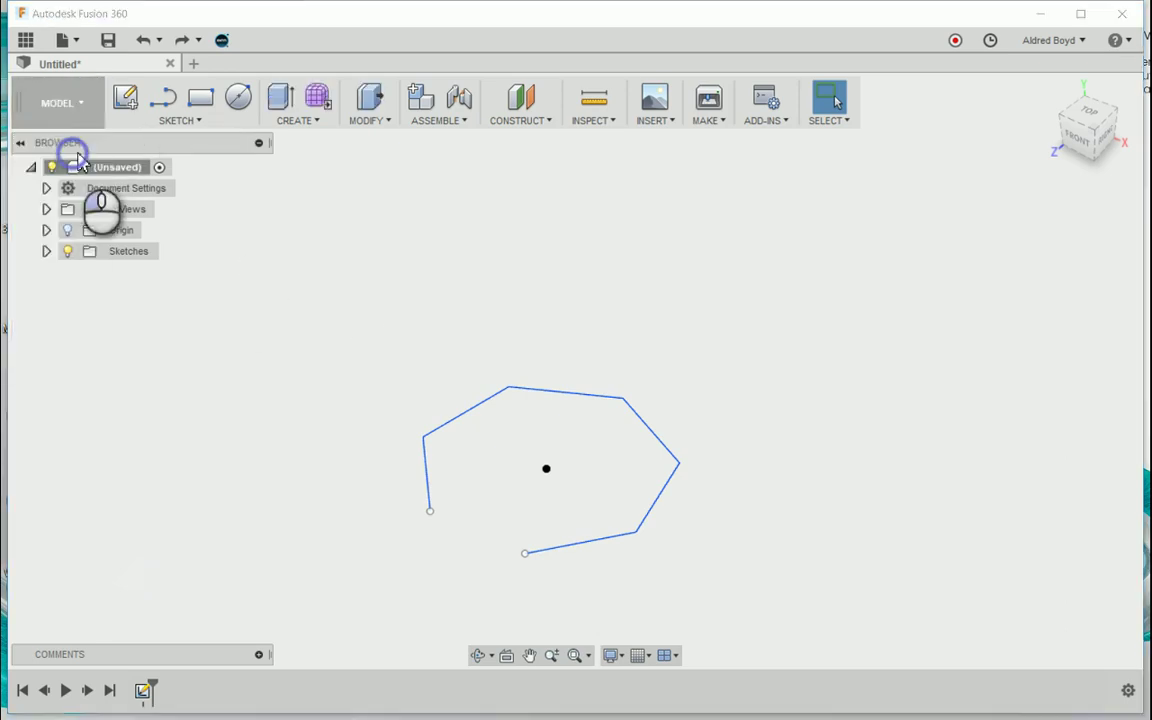
pyautogui.click(91, 103)
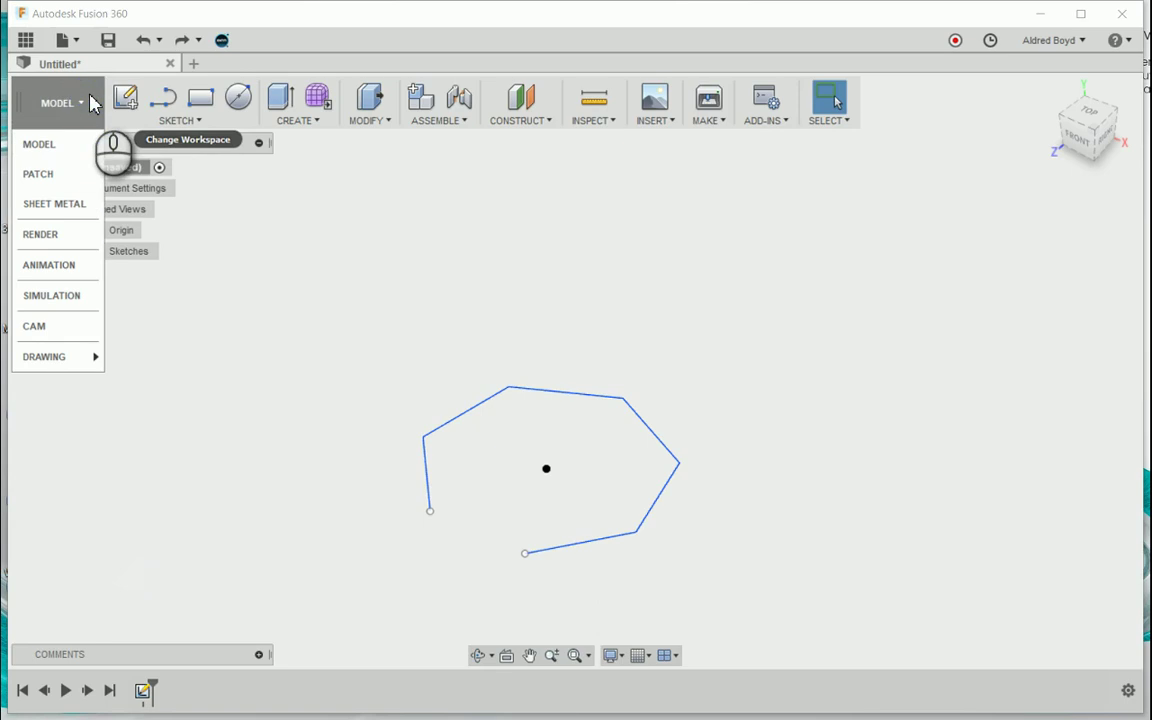
pyautogui.click(61, 206)
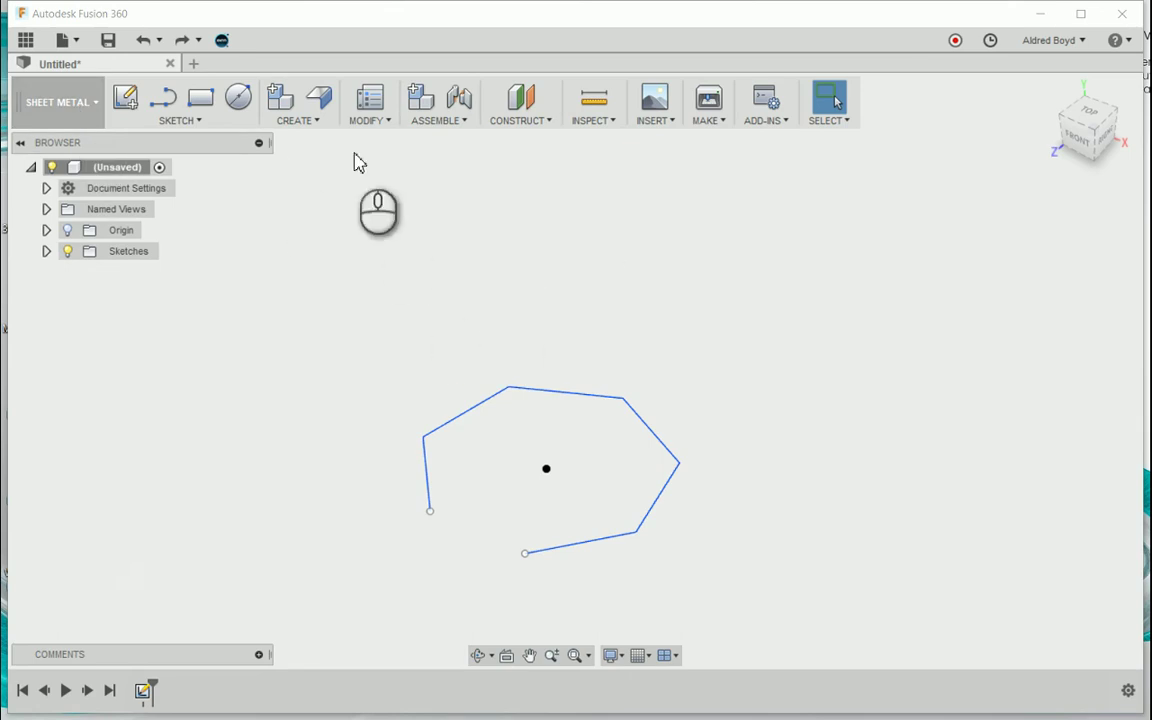
# Start a flange on the heptagon sketch profile with 700 mm tall walls
pyautogui.moveTo(320, 101)
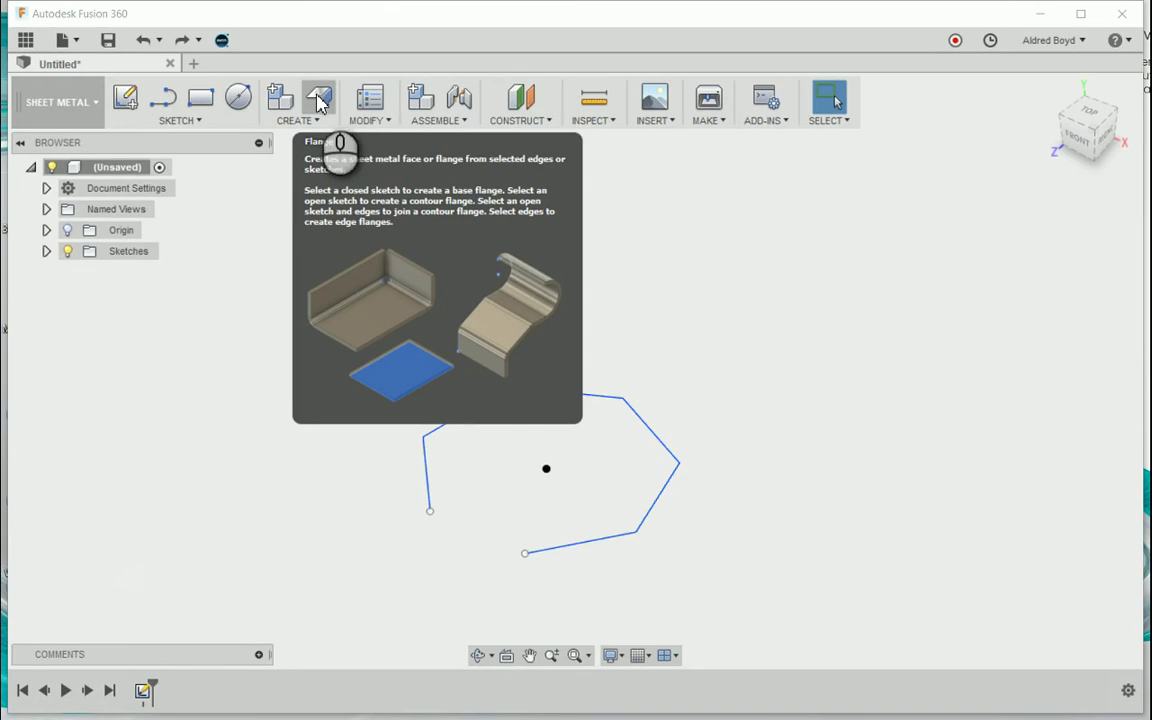
pyautogui.click(320, 100)
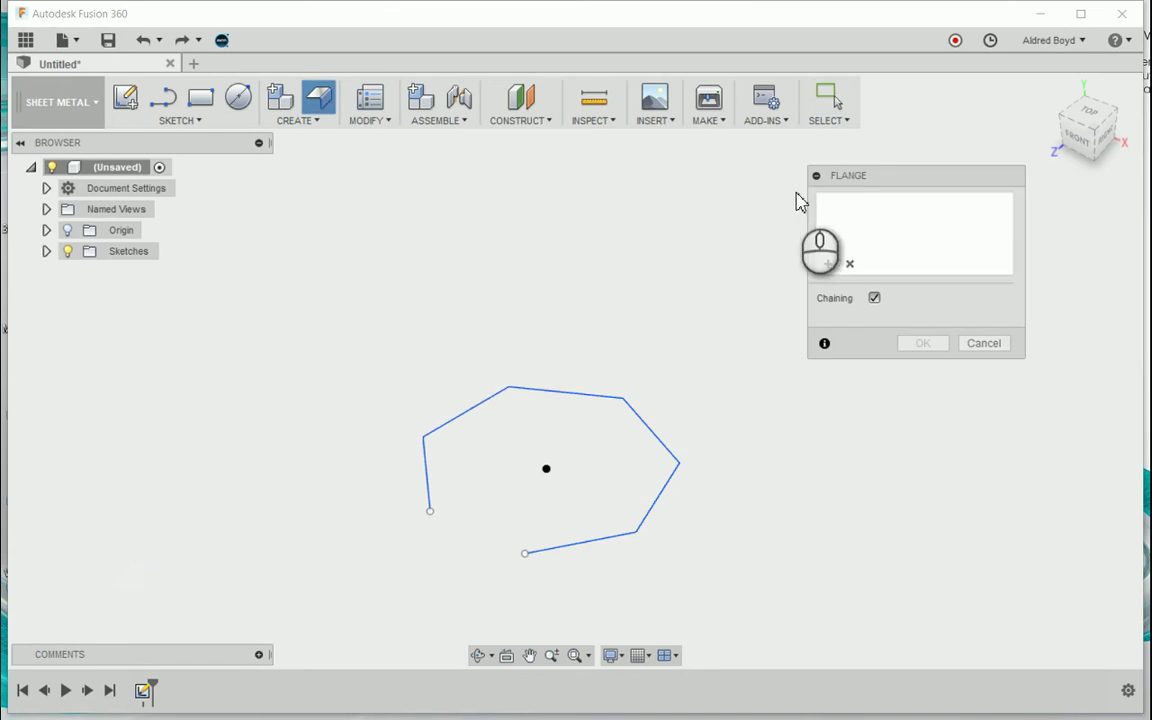
pyautogui.click(537, 398)
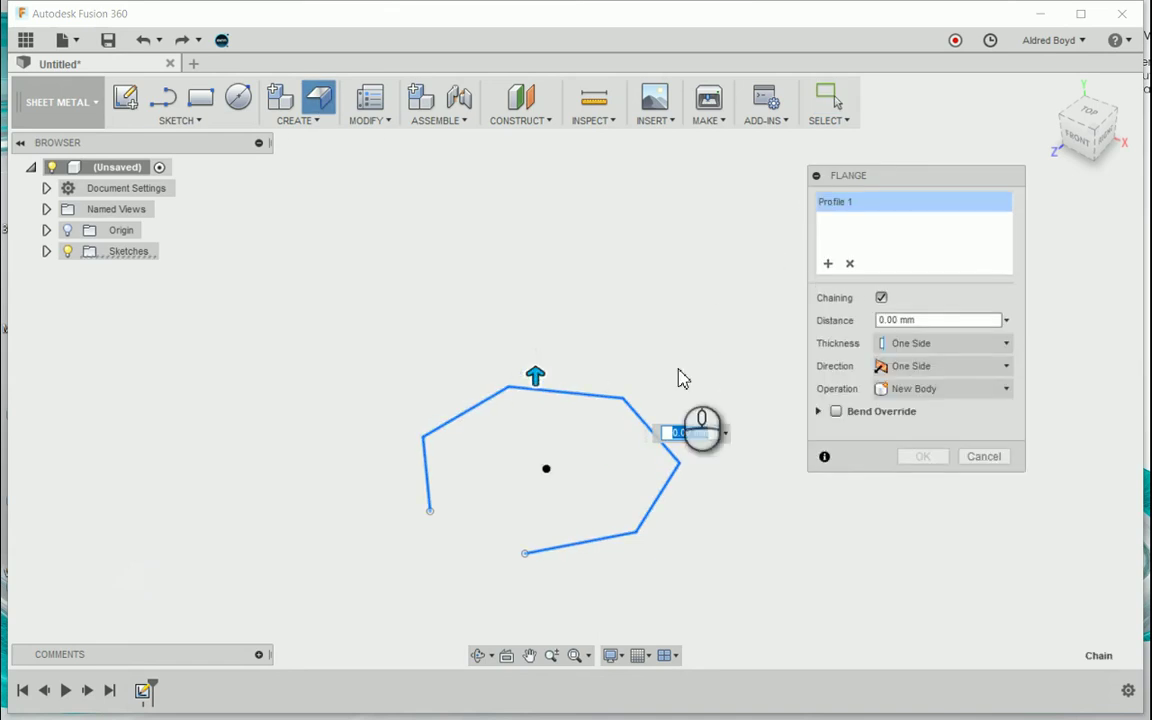
pyautogui.click(926, 318)
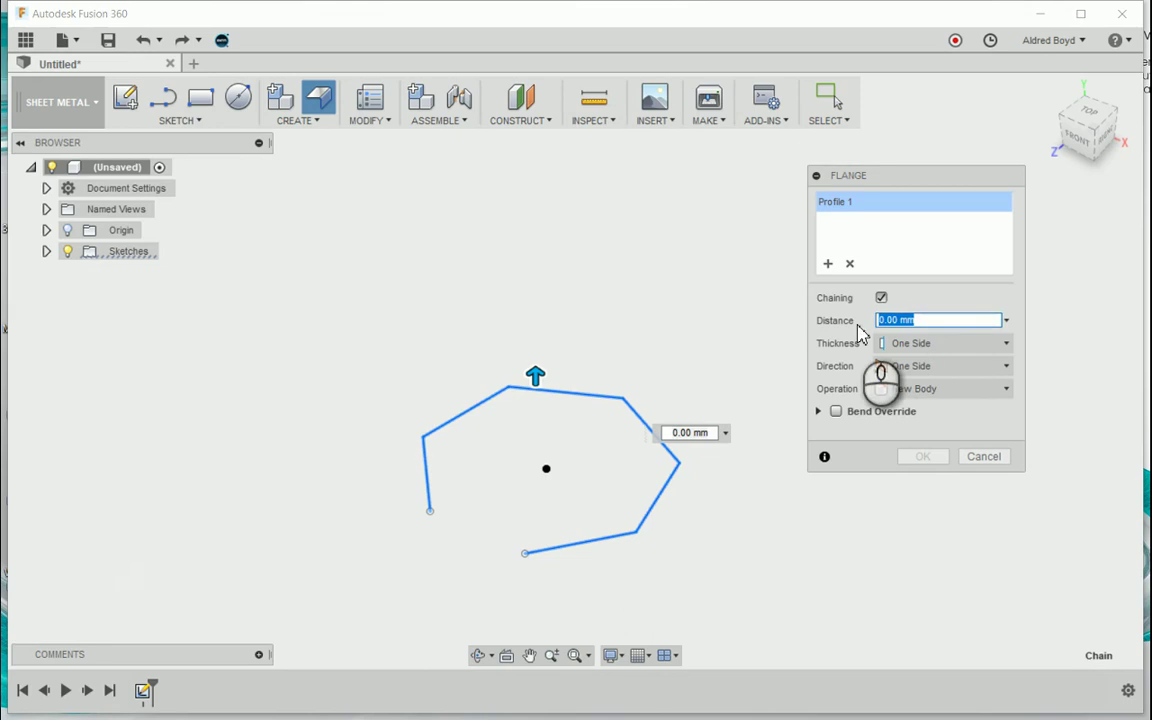
pyautogui.moveTo(535, 376); pyautogui.dragTo(556, 245)
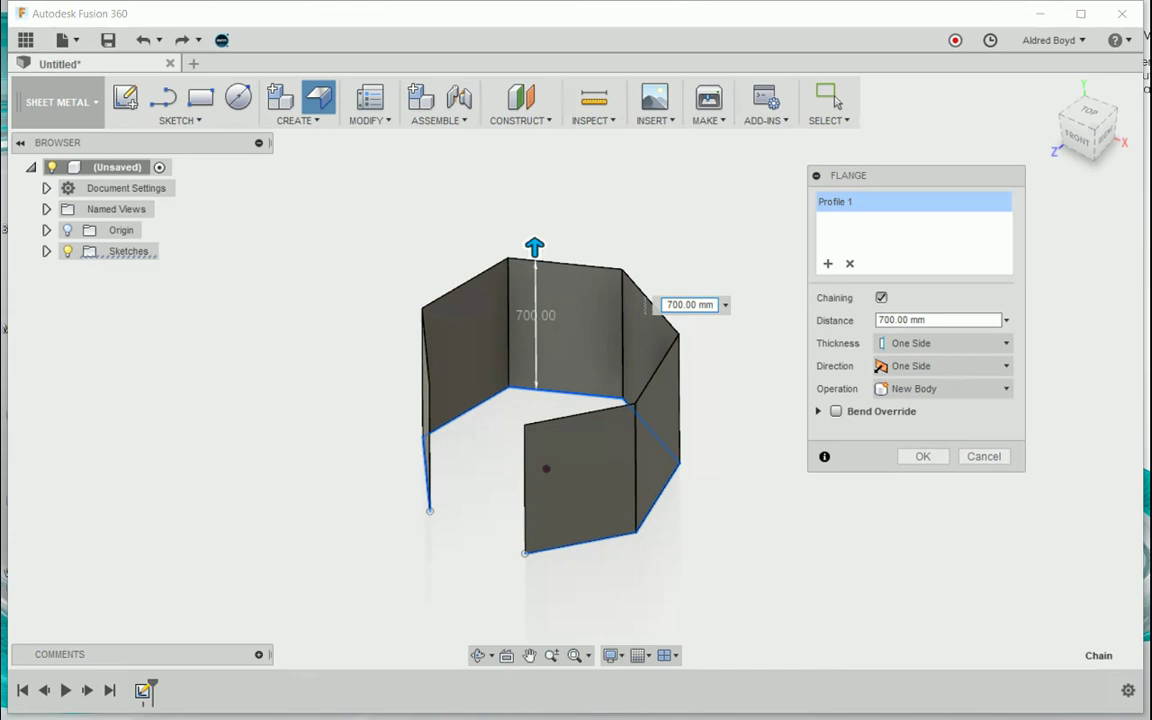
pyautogui.click(1088, 110)
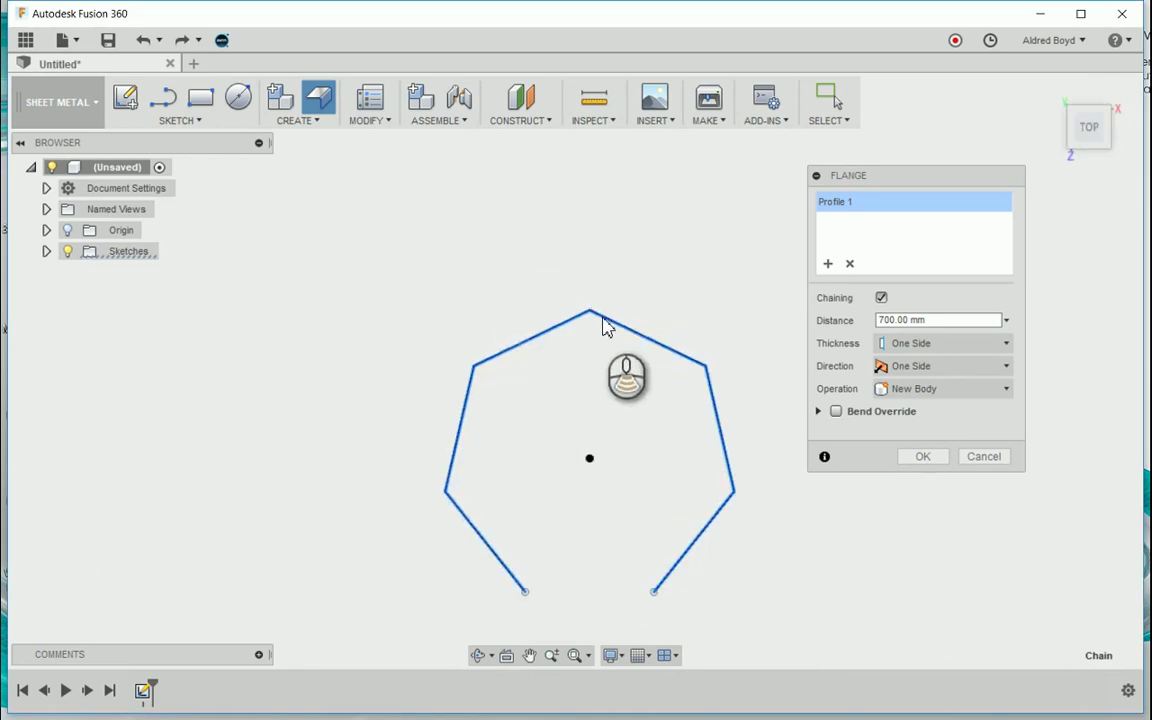
pyautogui.scroll(10, 603, 327)
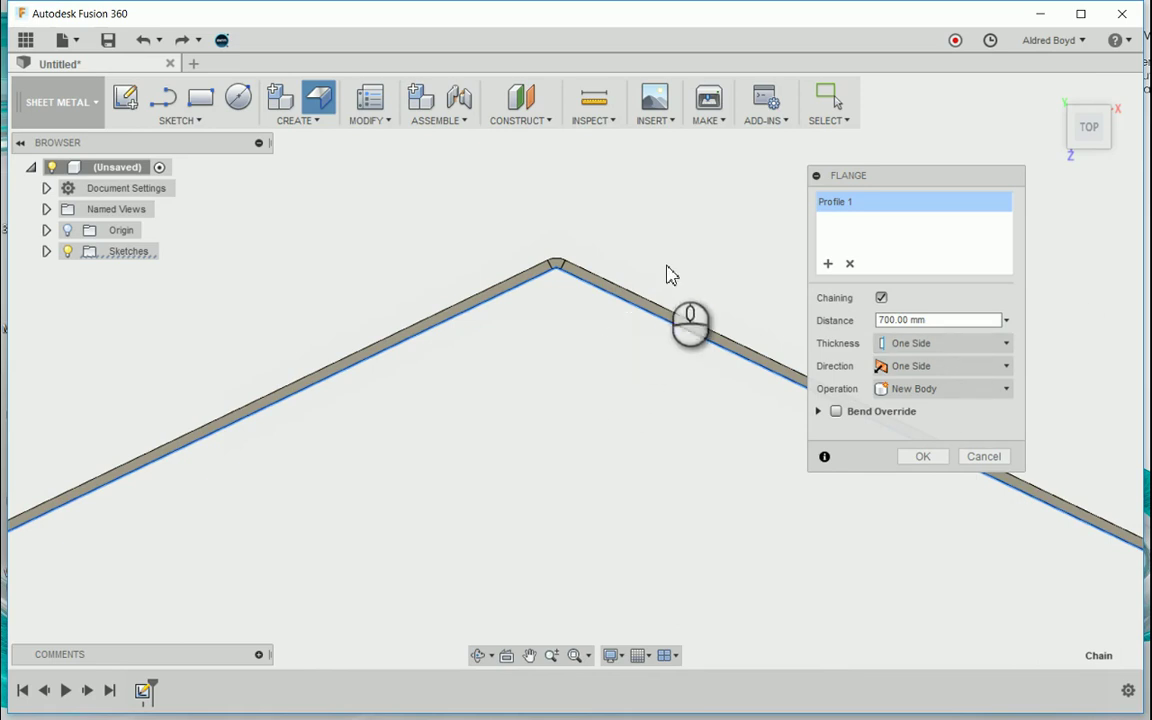
pyautogui.click(995, 343)
pyautogui.click(950, 389)
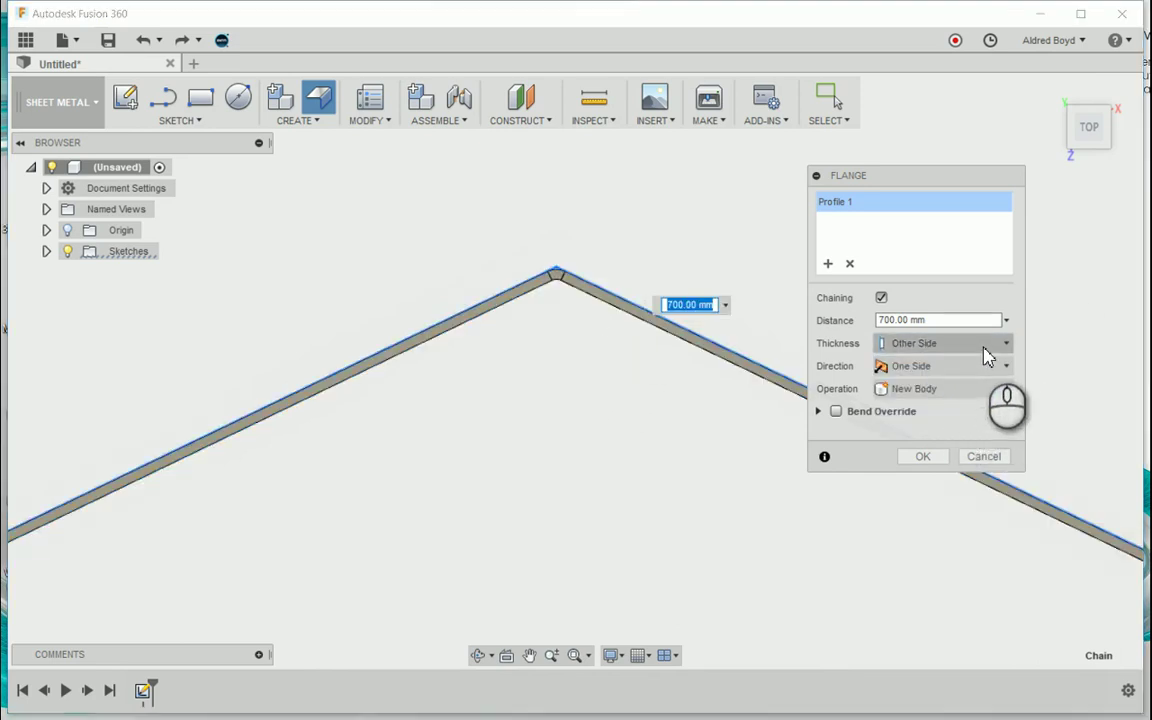
pyautogui.click(985, 350)
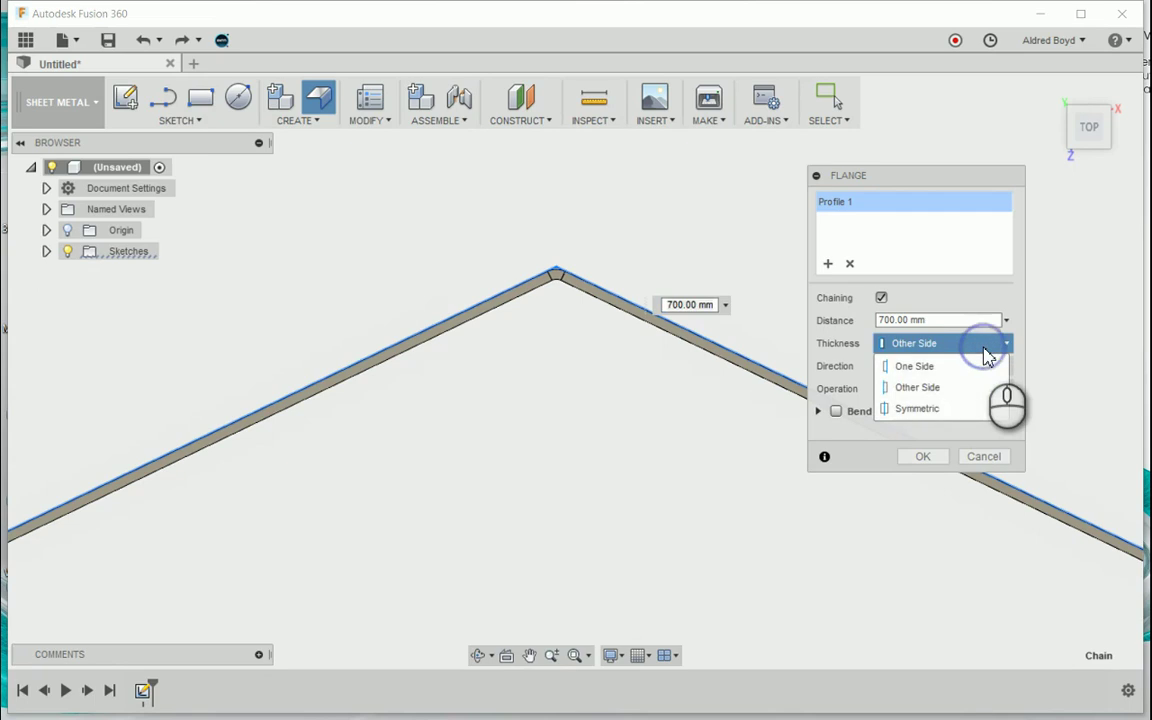
pyautogui.click(940, 410)
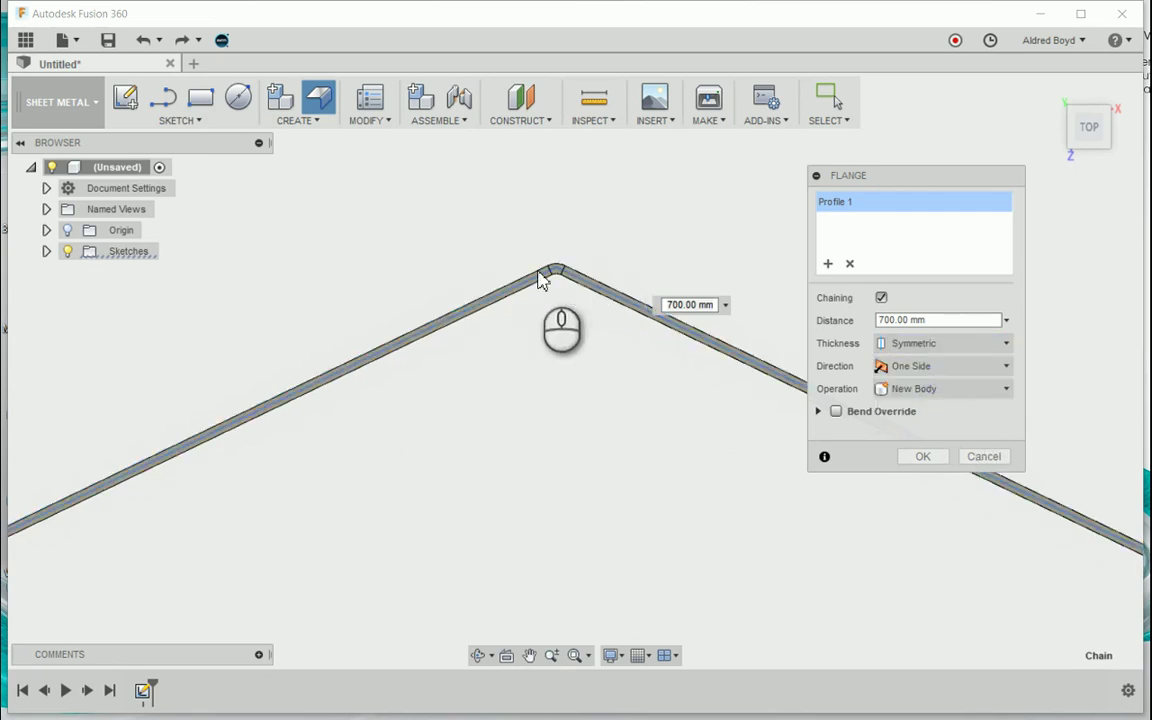
pyautogui.click(987, 347)
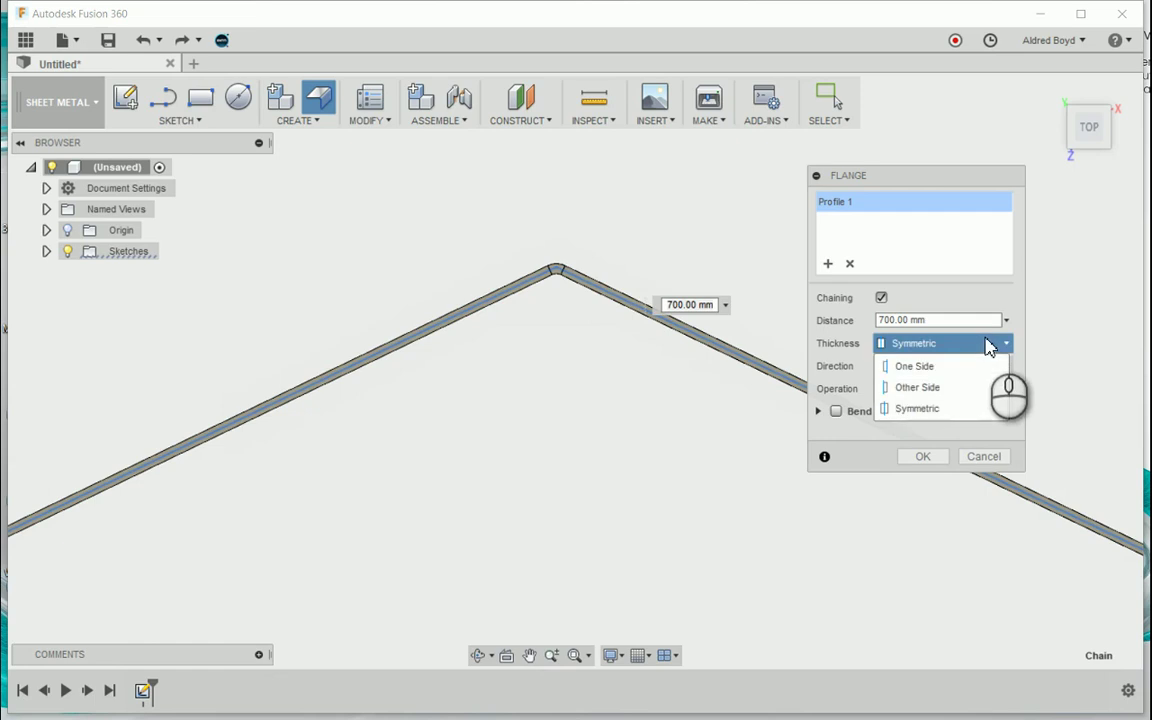
pyautogui.click(941, 368)
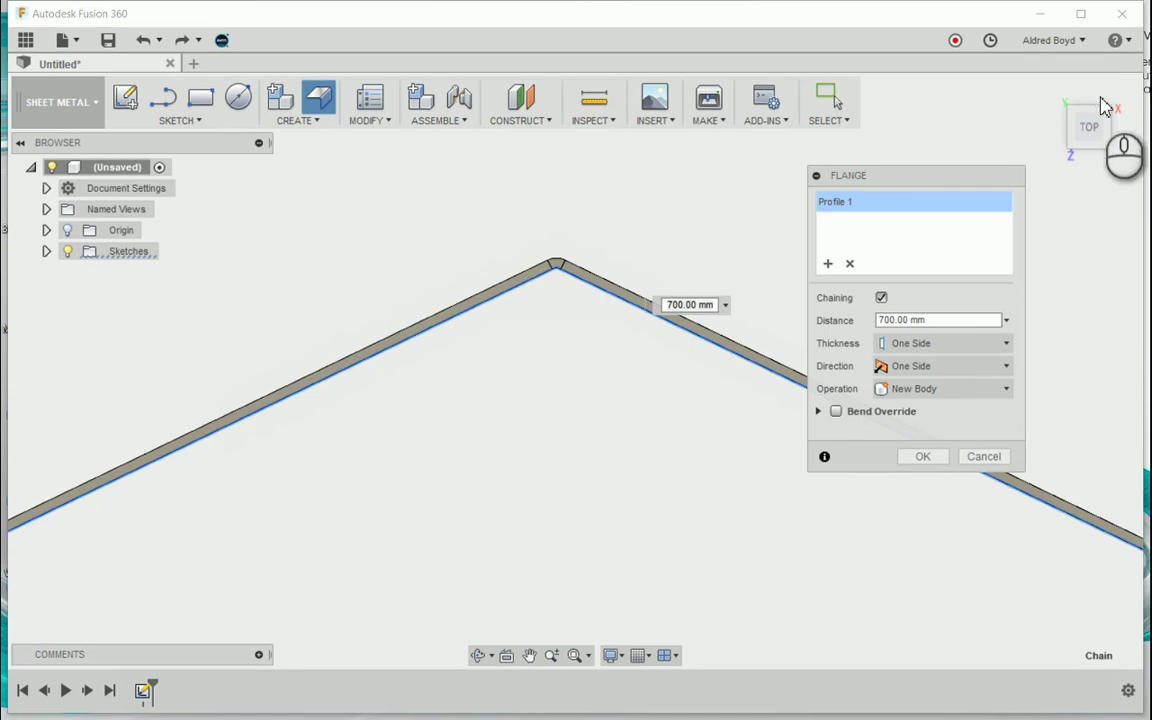
pyautogui.click(1054, 95)
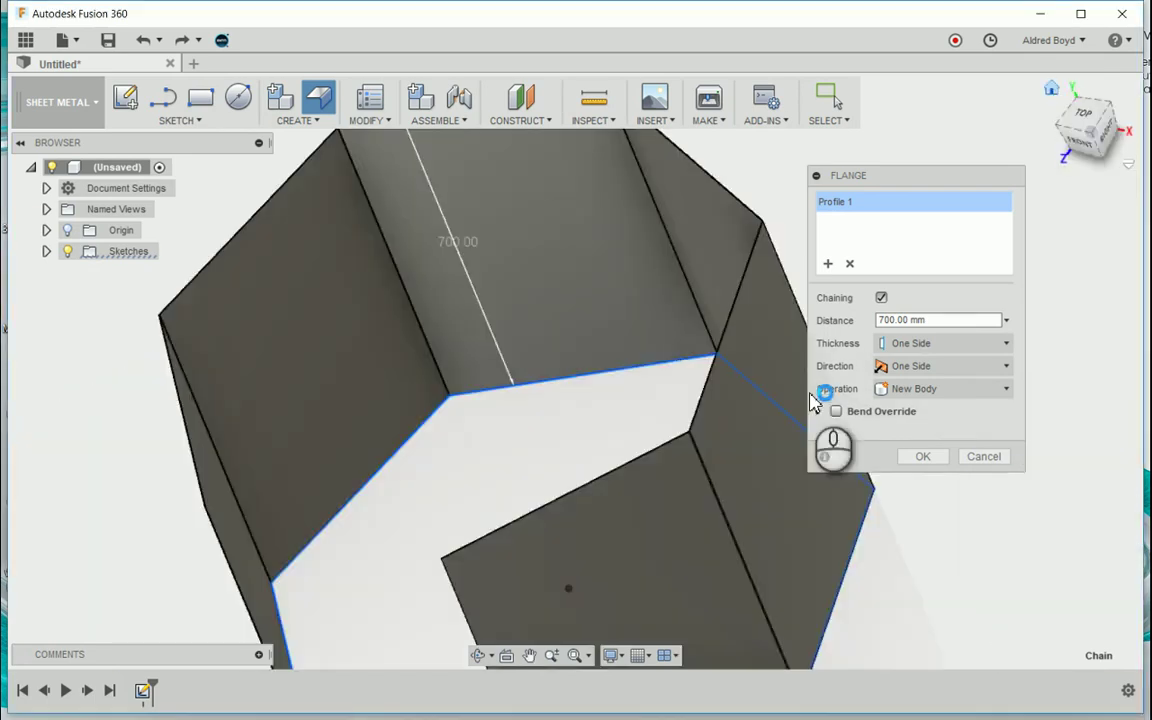
# Try a two-sided flange that extends 300 mm below the sketch
pyautogui.moveTo(617, 408); pyautogui.dragTo(506, 278, button='middle')
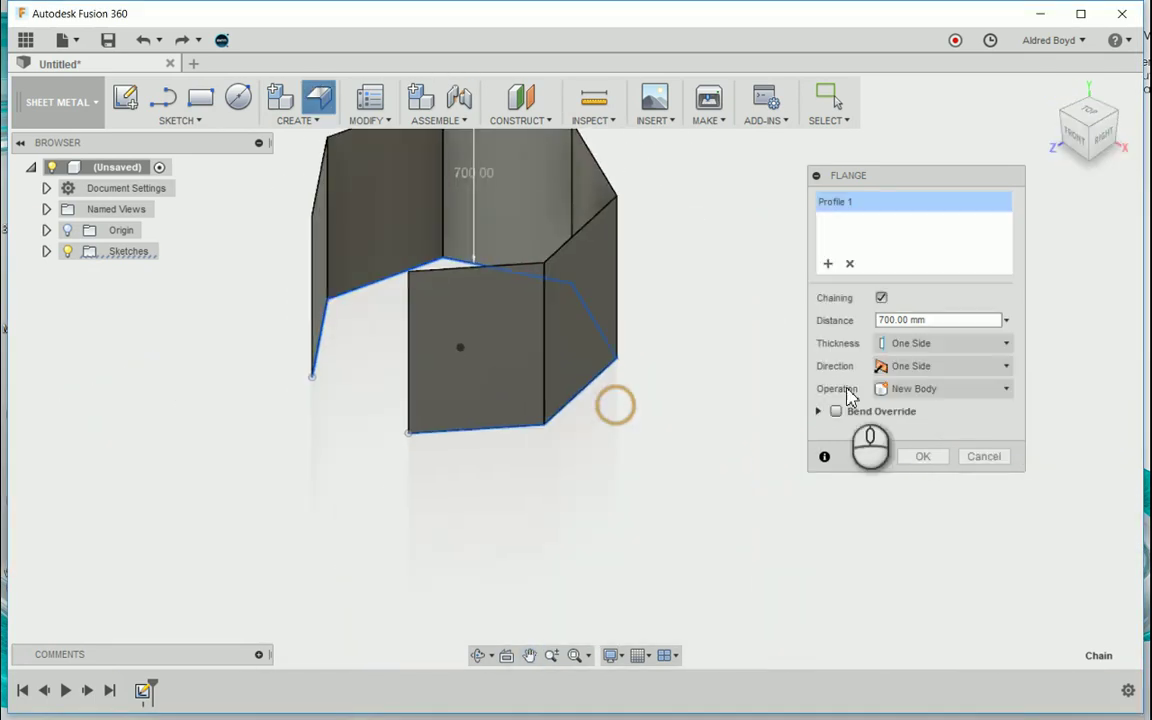
pyautogui.click(955, 367)
pyautogui.click(932, 416)
pyautogui.moveTo(617, 399); pyautogui.dragTo(514, 469, button='middle')
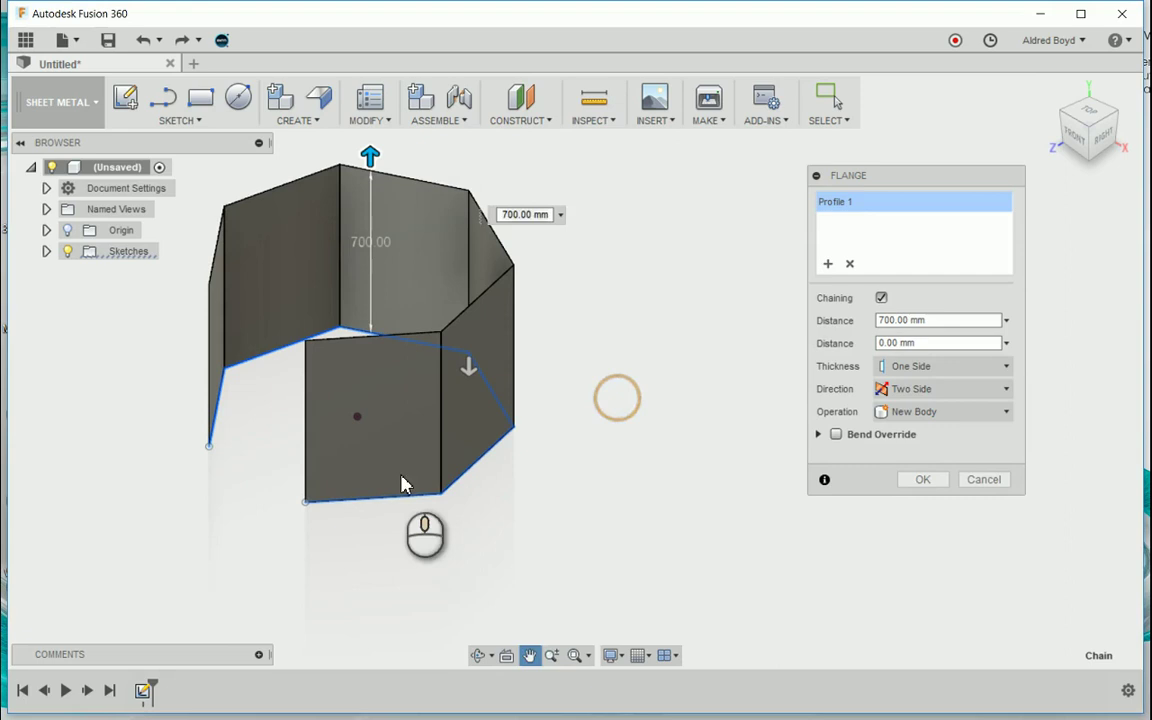
pyautogui.keyDown('shift'); pyautogui.moveTo(457, 441); pyautogui.dragTo(492, 465, button='middle'); pyautogui.keyUp('shift')
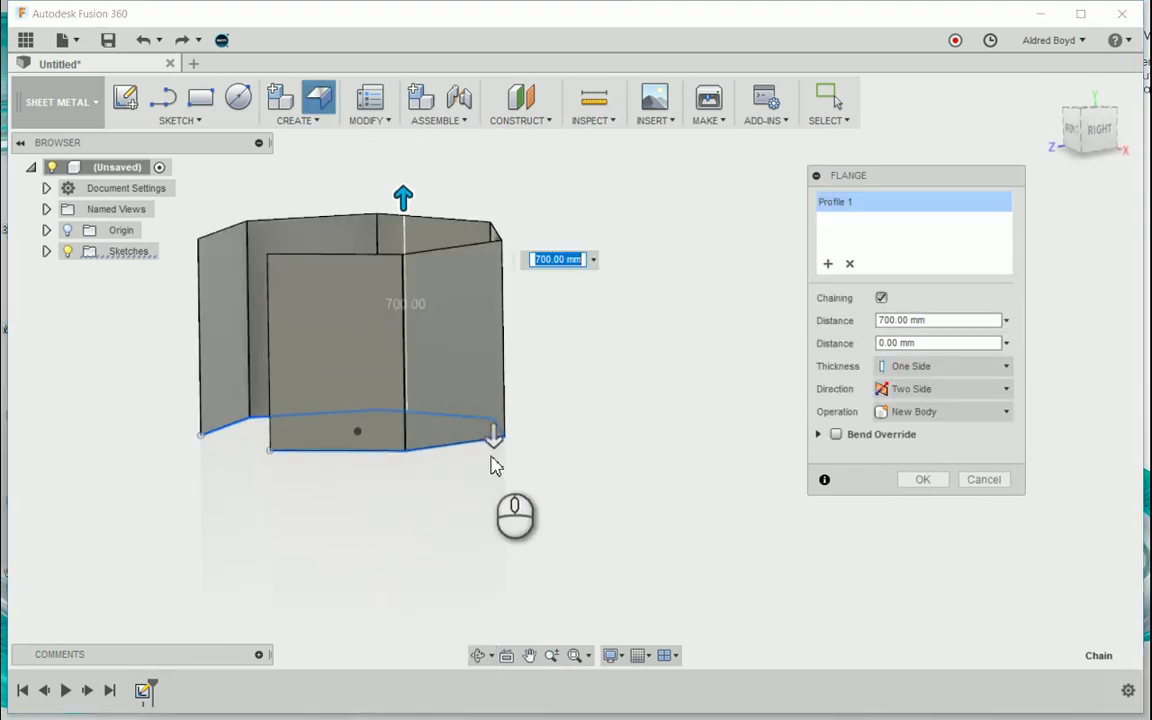
pyautogui.moveTo(497, 443); pyautogui.dragTo(495, 520)
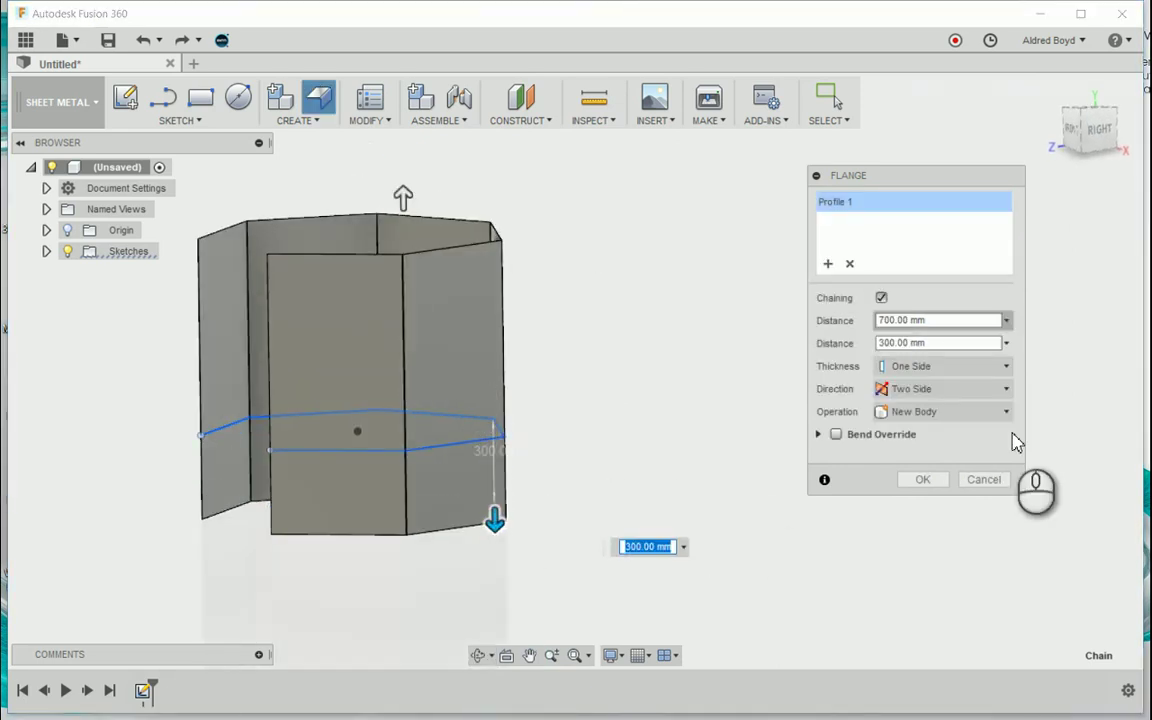
# Try a symmetric direction, then settle on one-sided walls 800 mm tall
pyautogui.click(1001, 390)
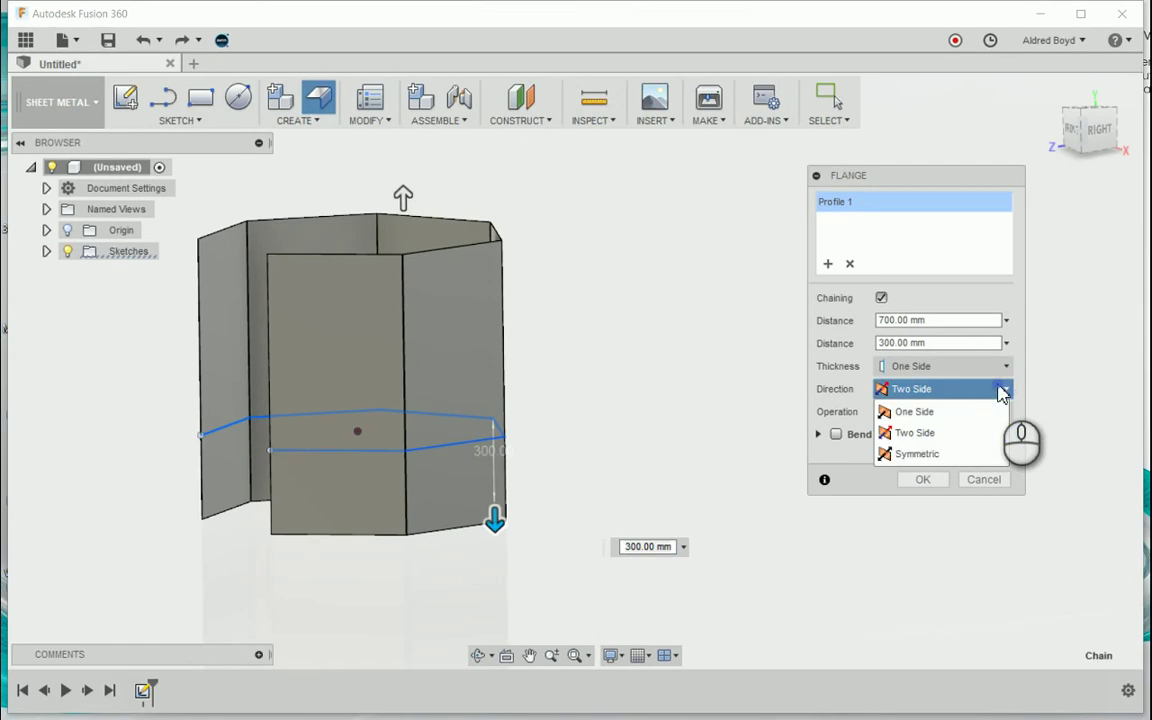
pyautogui.click(955, 454)
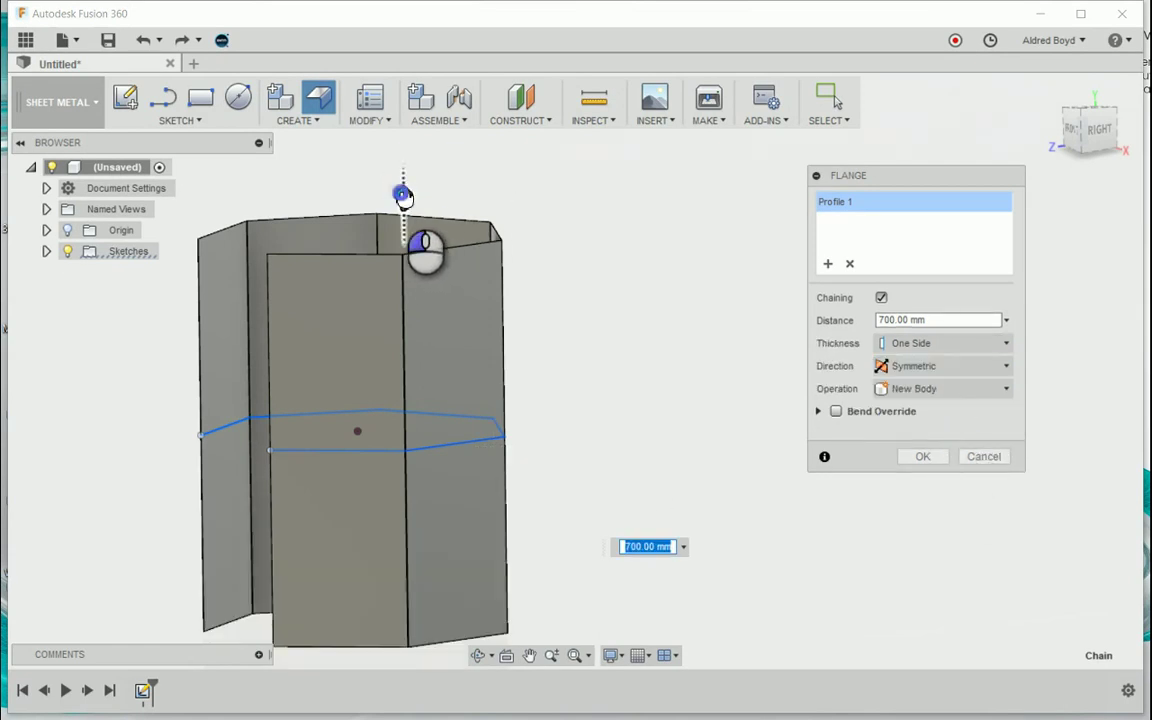
pyautogui.moveTo(403, 198); pyautogui.dragTo(397, 266)
pyautogui.click(995, 366)
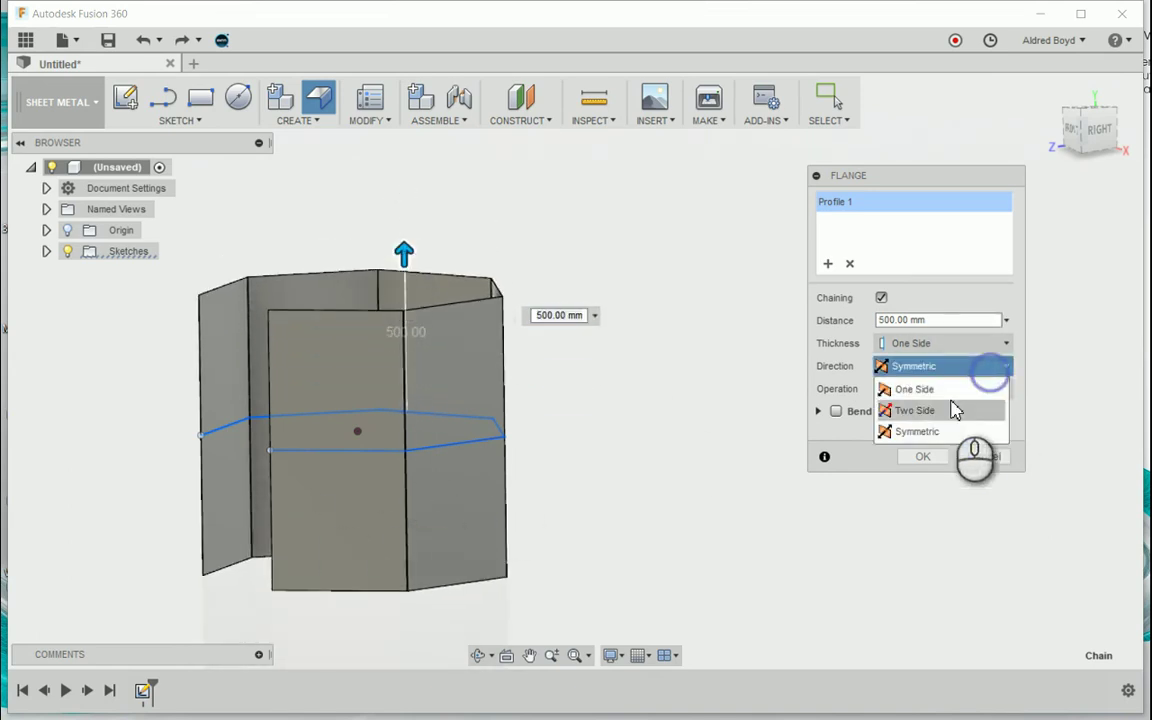
pyautogui.click(946, 391)
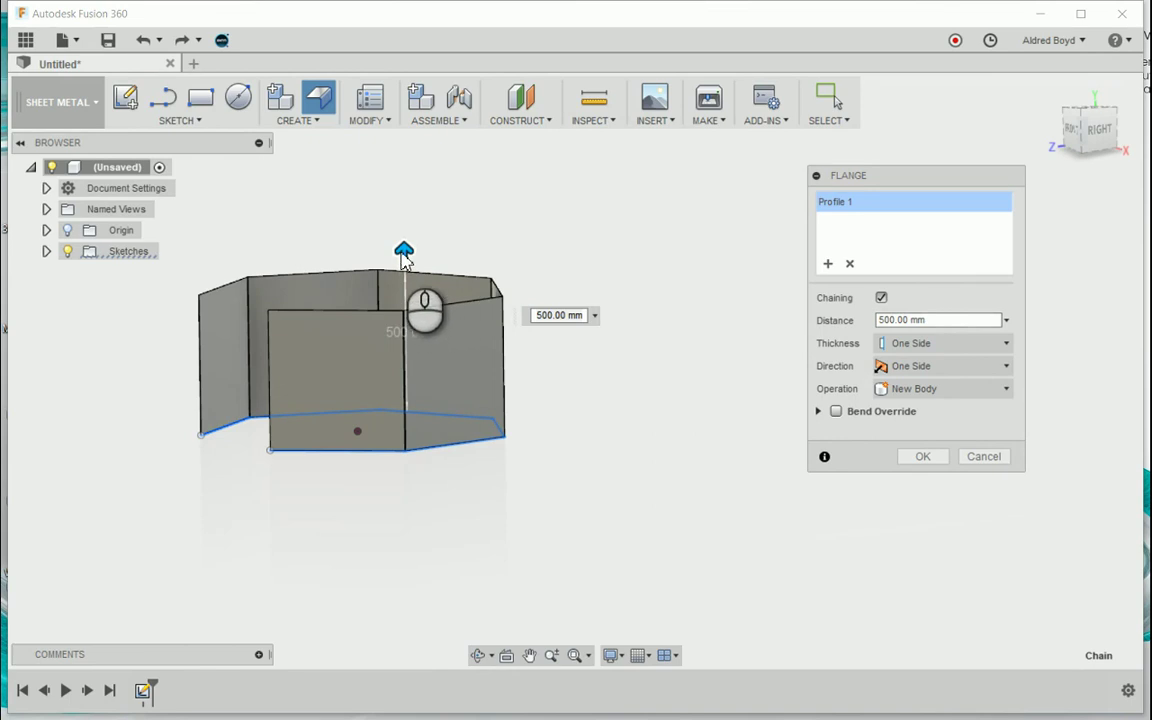
pyautogui.moveTo(403, 256); pyautogui.dragTo(402, 168)
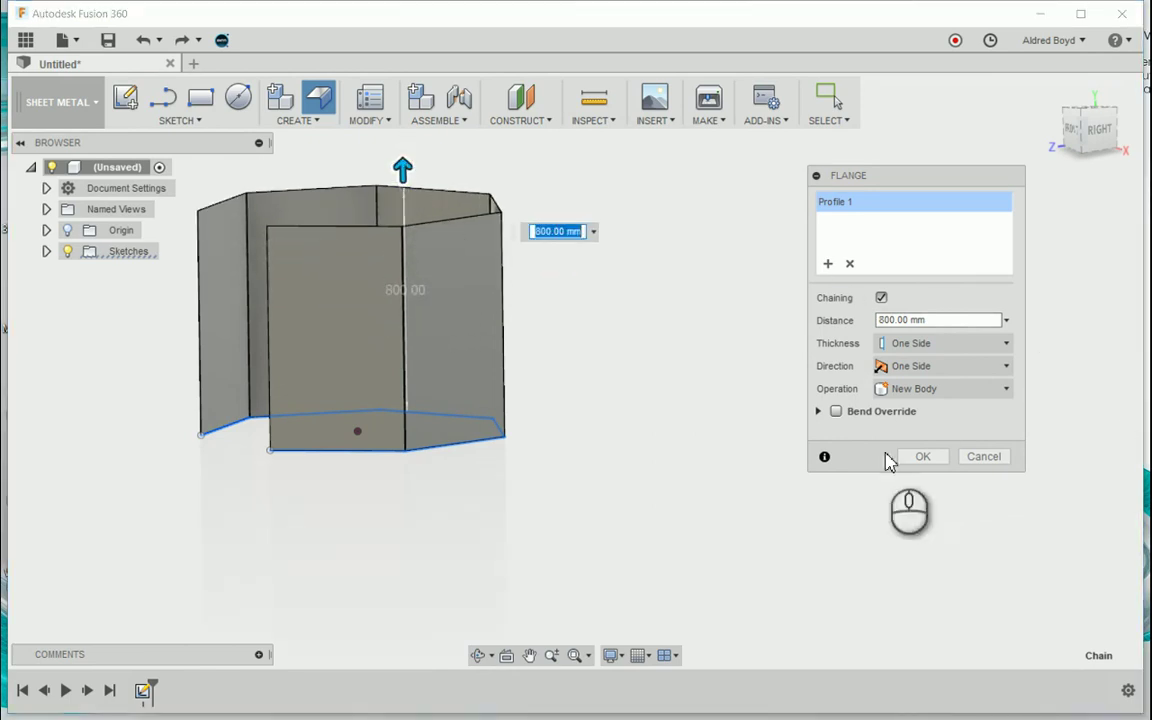
# Confirm the 800 mm heptagonal flange and begin a second flange on the body
pyautogui.click(931, 458)
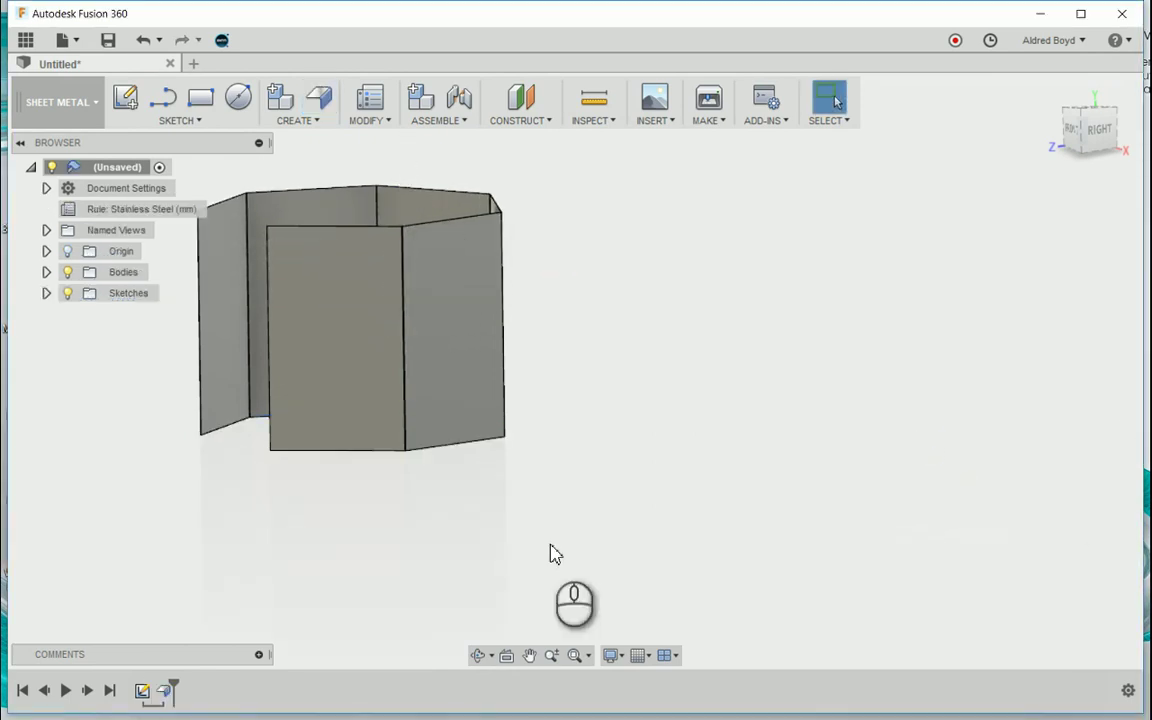
pyautogui.keyDown('shift'); pyautogui.moveTo(550, 553); pyautogui.dragTo(730, 532, button='middle'); pyautogui.keyUp('shift')
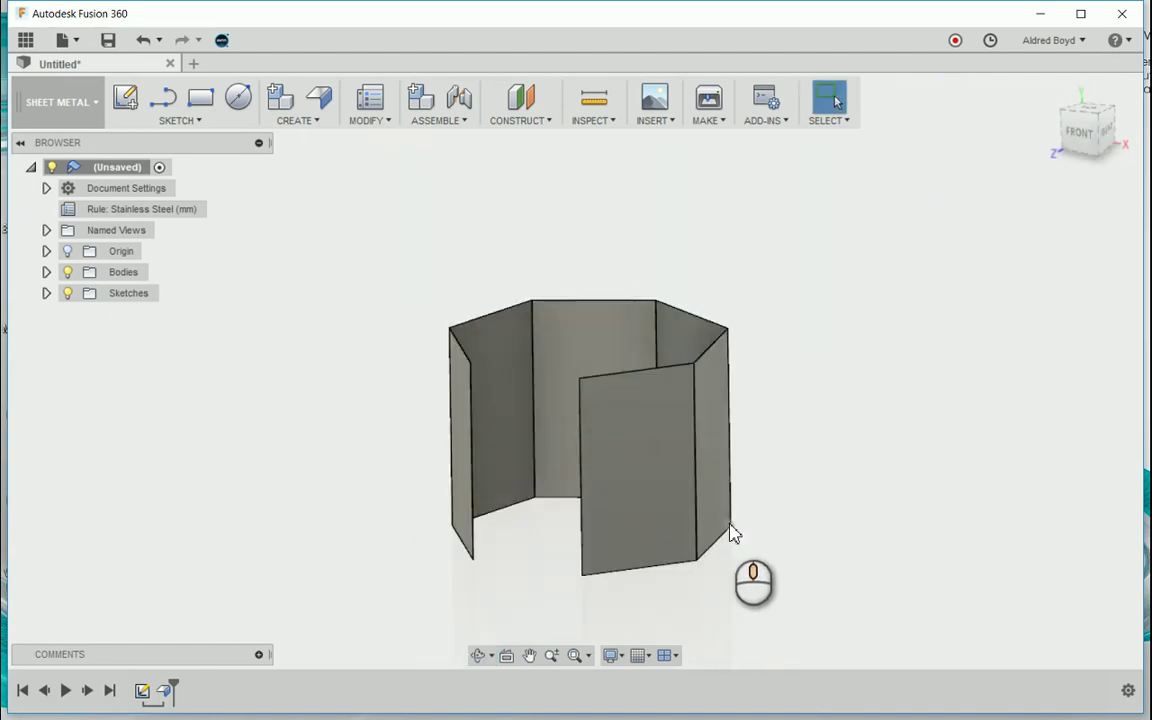
pyautogui.click(319, 100)
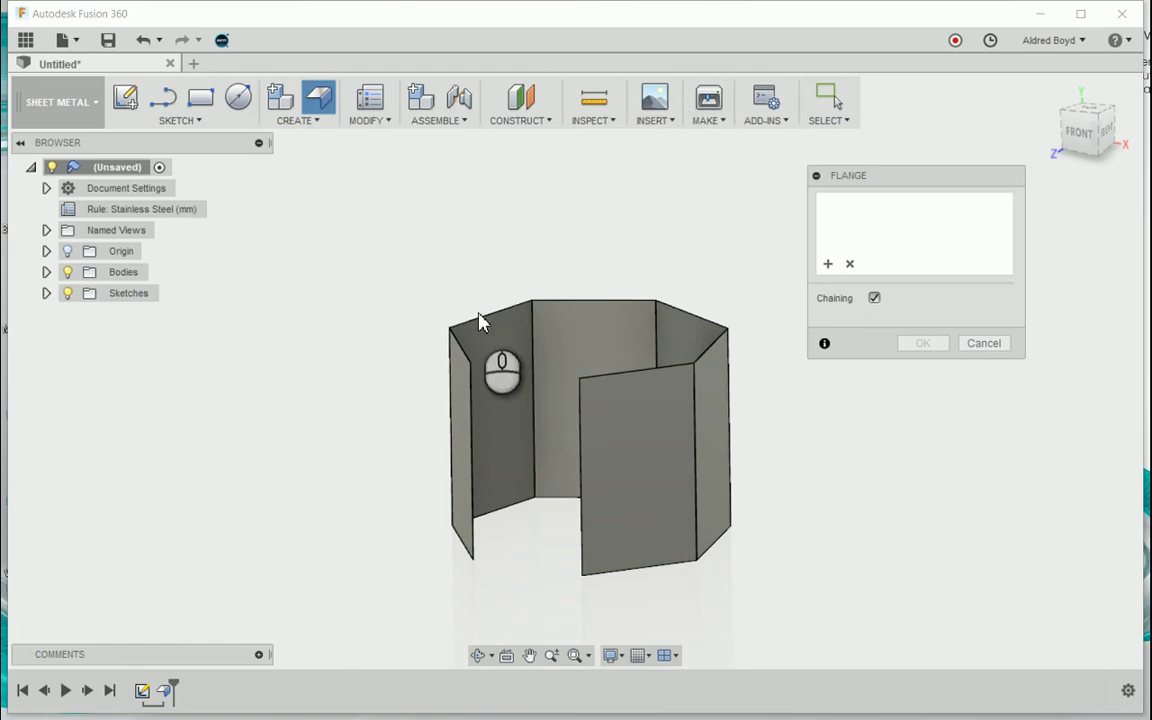
pyautogui.scroll(5, 479, 320)
pyautogui.moveTo(509, 337); pyautogui.dragTo(243, 447, button='middle')
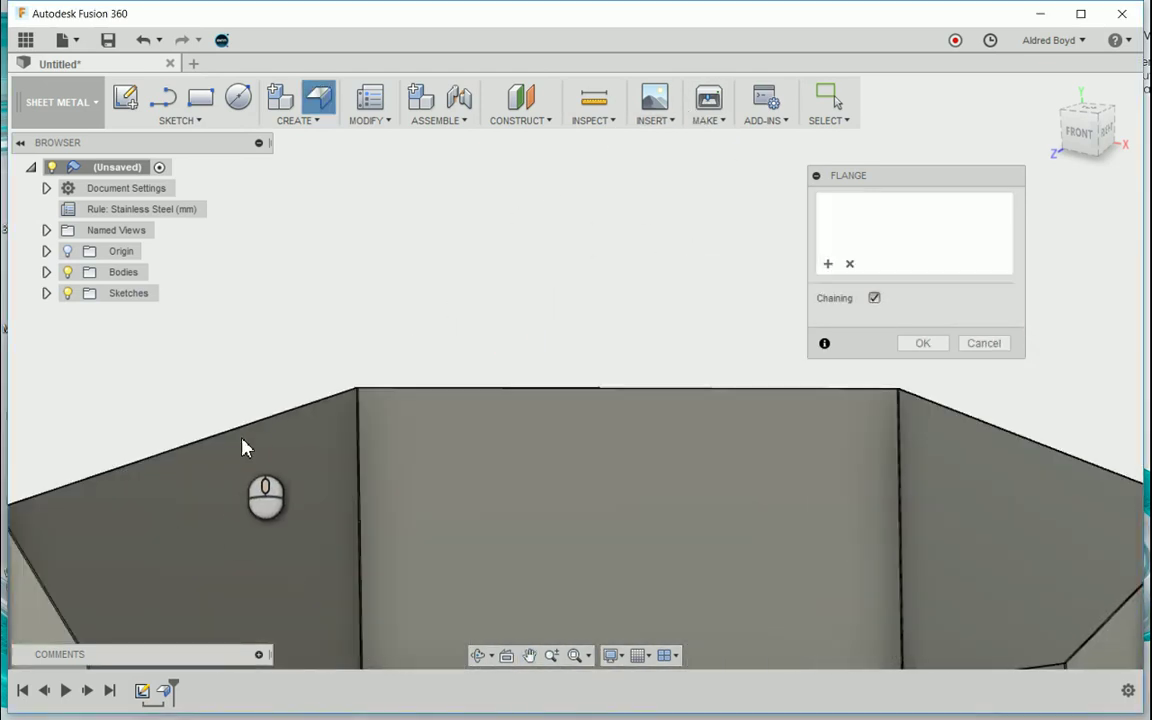
# Select two adjacent top edges and pull the new flange to 200 mm
pyautogui.click(230, 430)
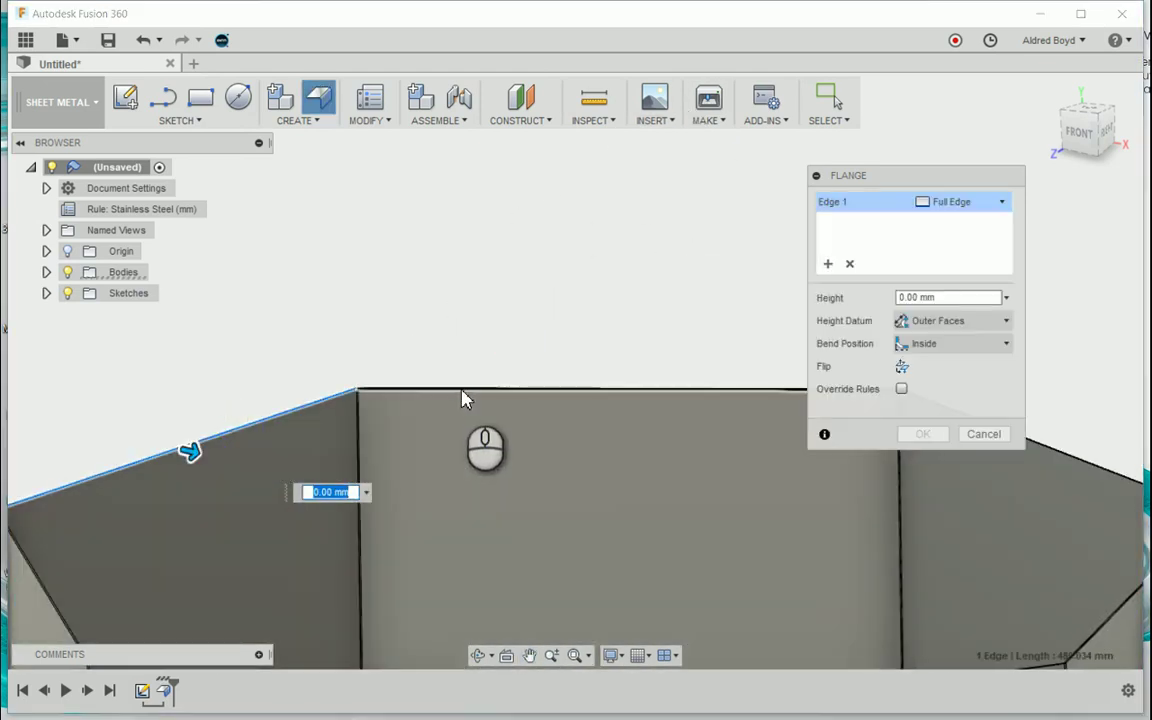
pyautogui.click(462, 390)
pyautogui.scroll(-3, 625, 478)
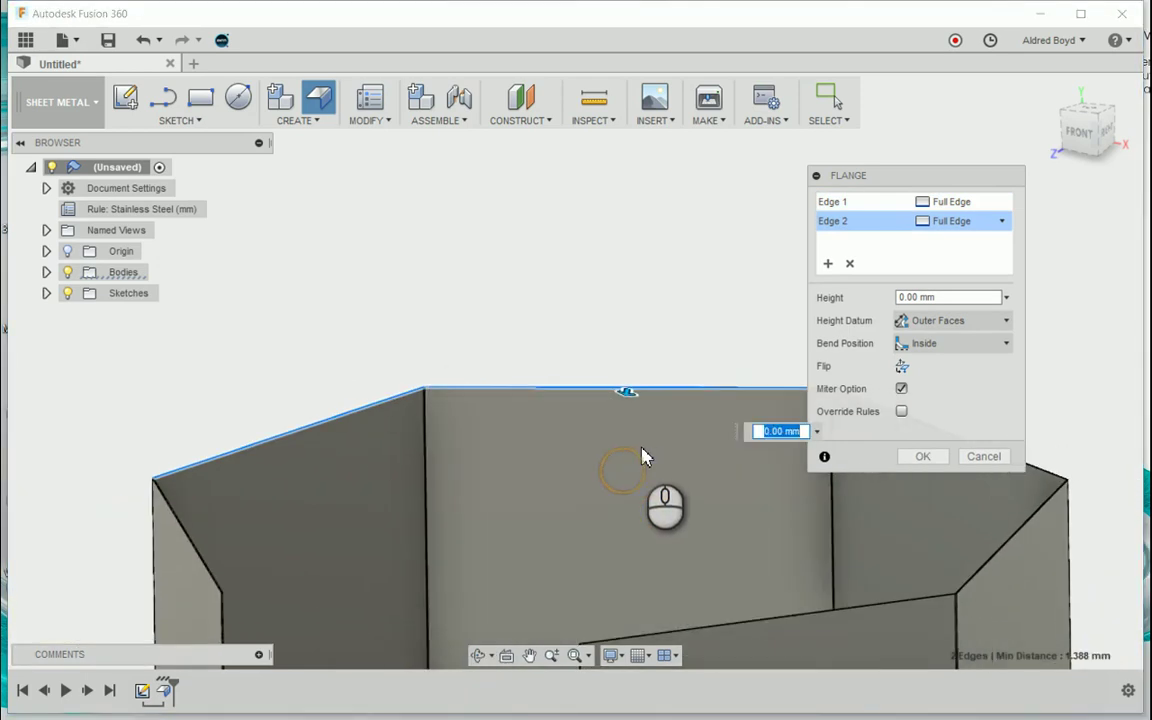
pyautogui.keyDown('shift'); pyautogui.moveTo(645, 442); pyautogui.dragTo(584, 441, button='middle'); pyautogui.keyUp('shift')
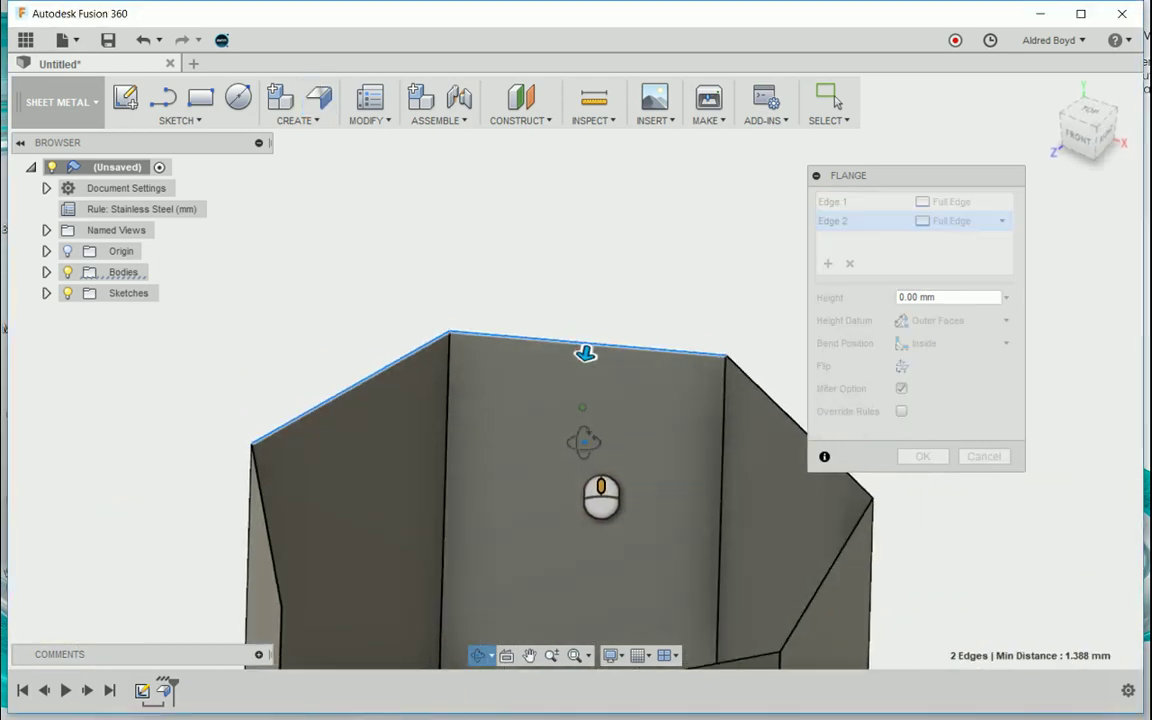
pyautogui.moveTo(586, 352); pyautogui.dragTo(571, 440)
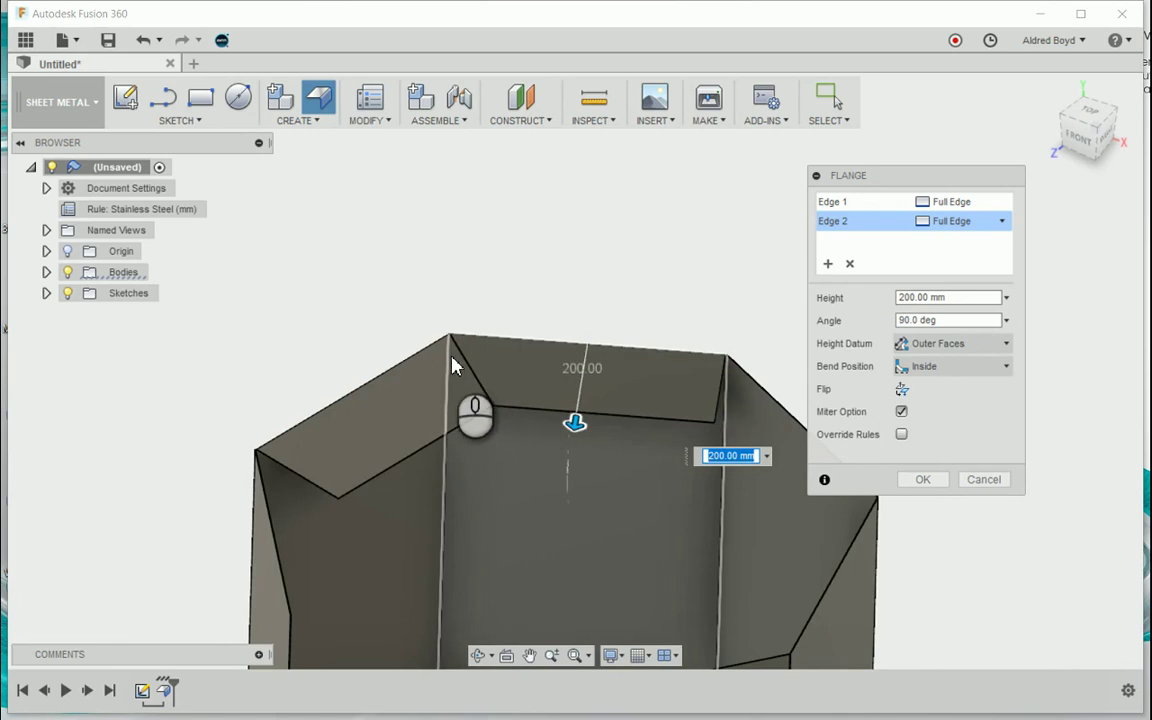
# Toggle mitered corners off and on, then flip the two-edge flange to bend outward
pyautogui.click(901, 411)
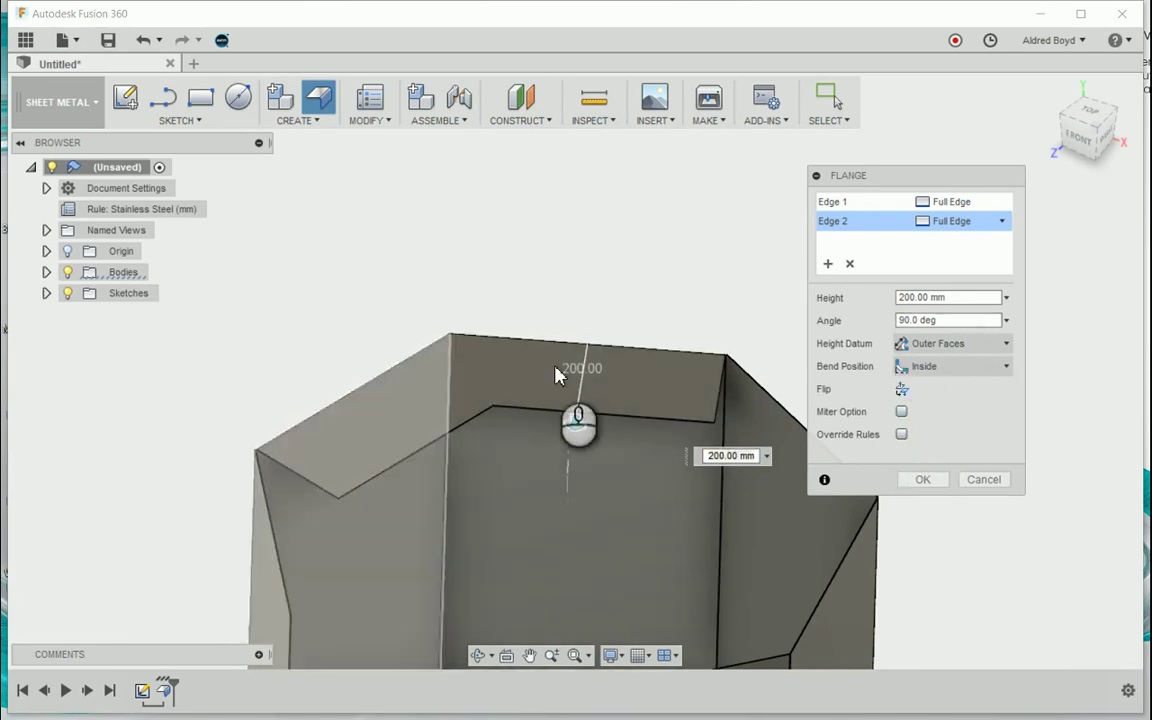
pyautogui.click(901, 411)
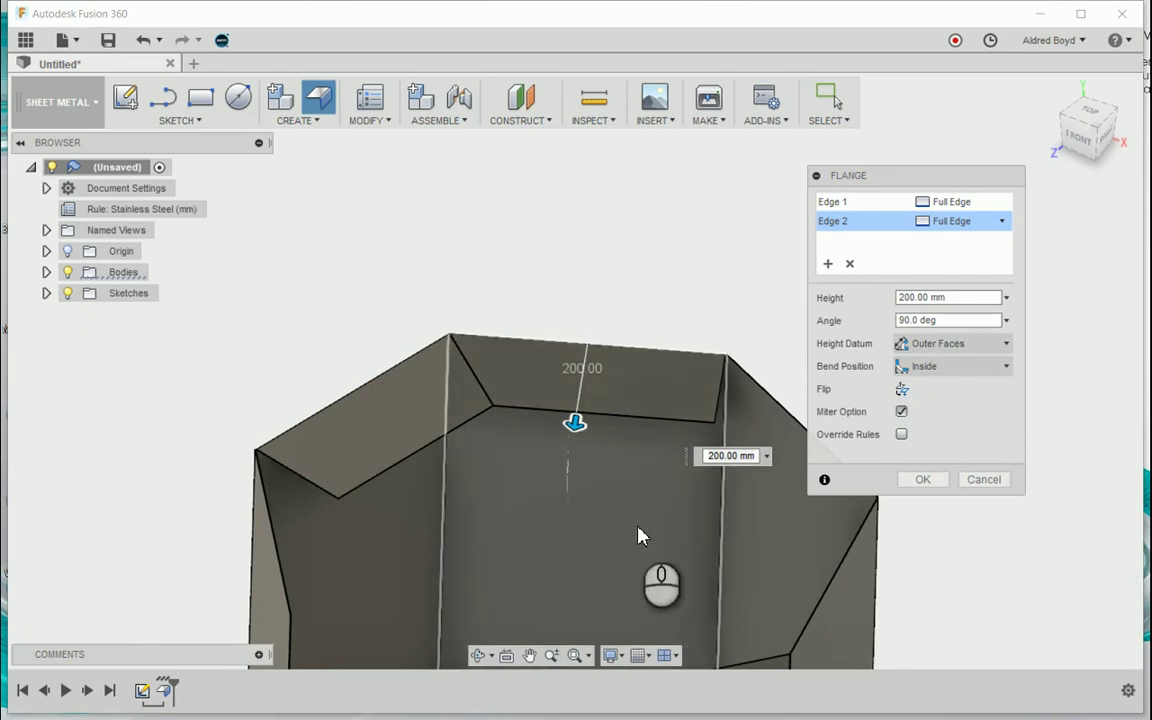
pyautogui.keyDown('shift'); pyautogui.moveTo(632, 540); pyautogui.dragTo(569, 433, button='middle'); pyautogui.keyUp('shift')
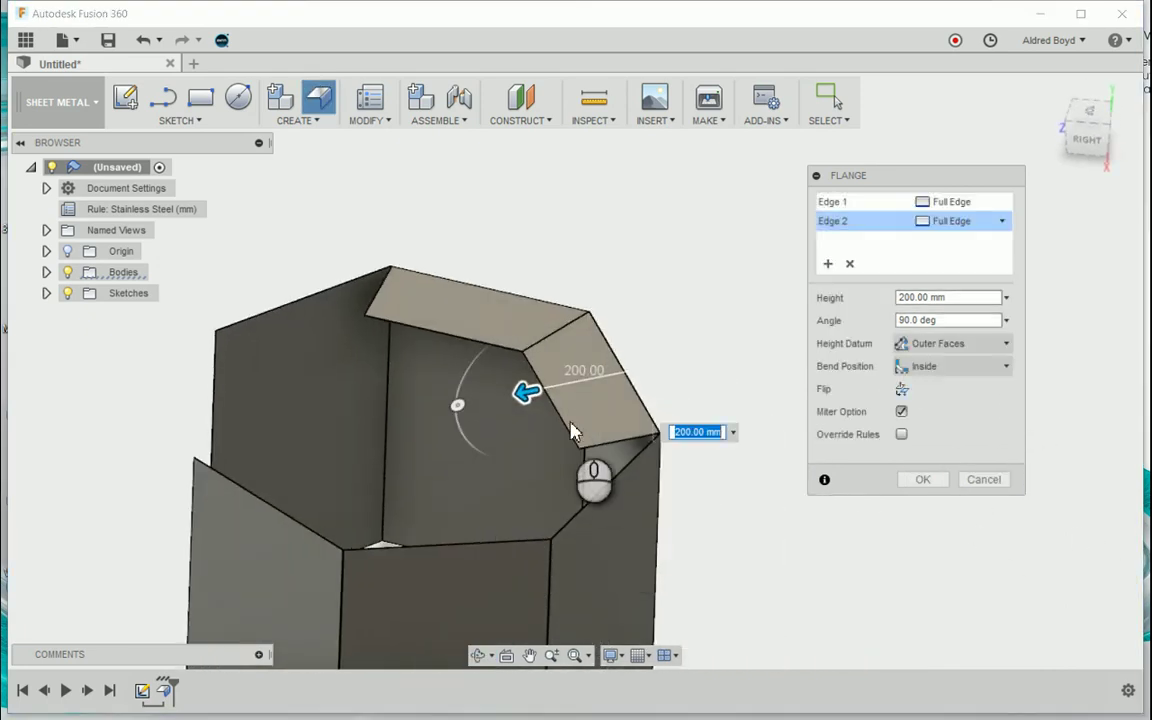
pyautogui.click(902, 390)
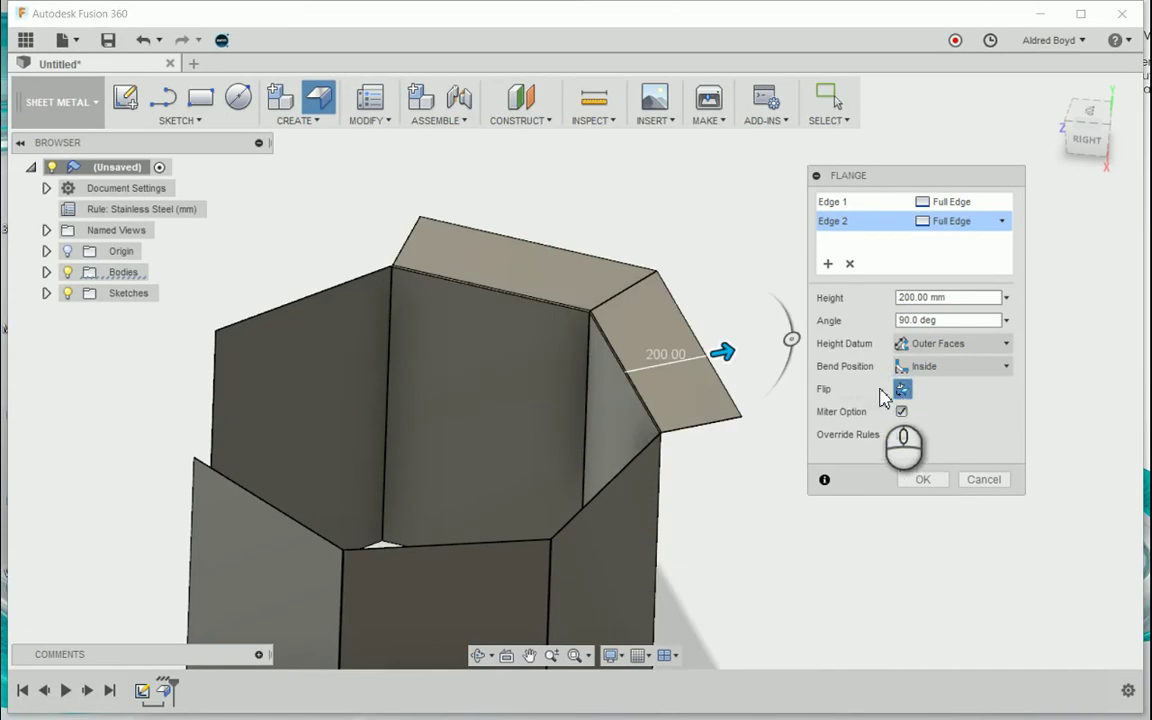
pyautogui.moveTo(790, 340)
pyautogui.mouseDown()
pyautogui.moveTo(782, 318)
pyautogui.moveTo(683, 253)
pyautogui.moveTo(586, 327)
pyautogui.moveTo(671, 231)
pyautogui.moveTo(758, 260)
pyautogui.moveTo(792, 355)
pyautogui.moveTo(785, 400)
pyautogui.moveTo(783, 321)
pyautogui.mouseUp()
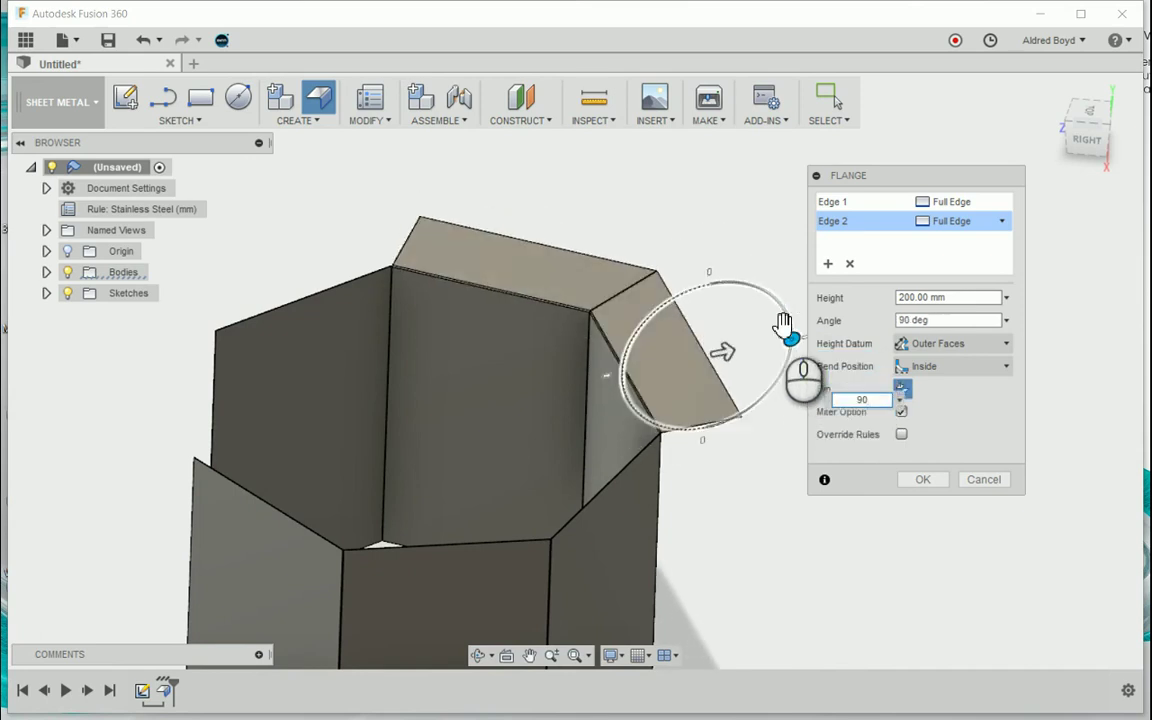
# Flip the flange back inward and tilt it to 60 degrees
pyautogui.click(902, 389)
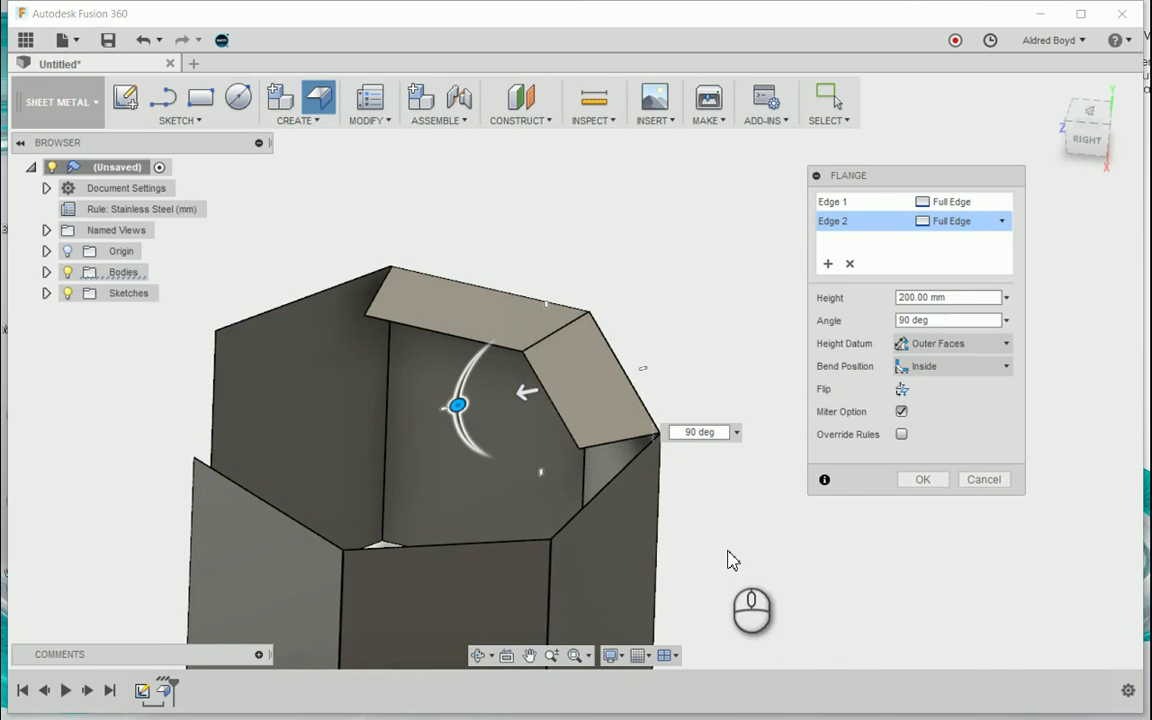
pyautogui.moveTo(457, 422); pyautogui.dragTo(478, 368)
pyautogui.keyDown('shift'); pyautogui.moveTo(478, 368); pyautogui.dragTo(614, 478, button='middle'); pyautogui.keyUp('shift')
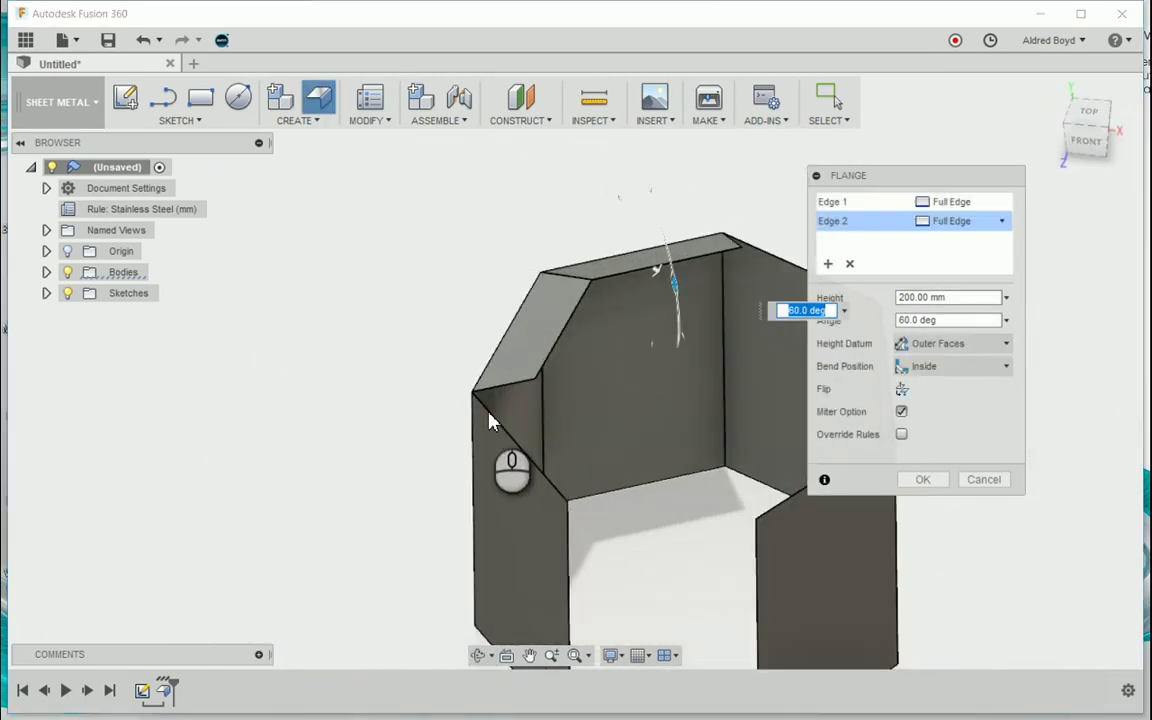
pyautogui.moveTo(800, 297); pyautogui.dragTo(532, 239, button='middle')
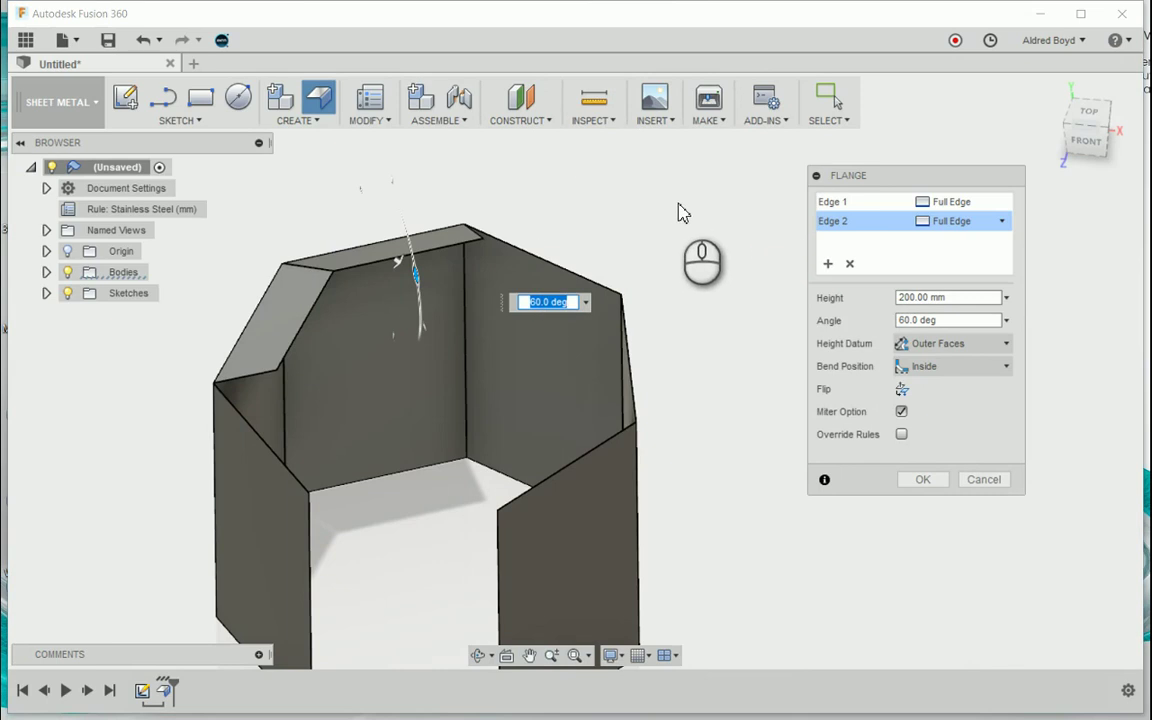
# Add a third and a fourth top edge, then remove the wrongly chosen fourth edge
pyautogui.click(835, 266)
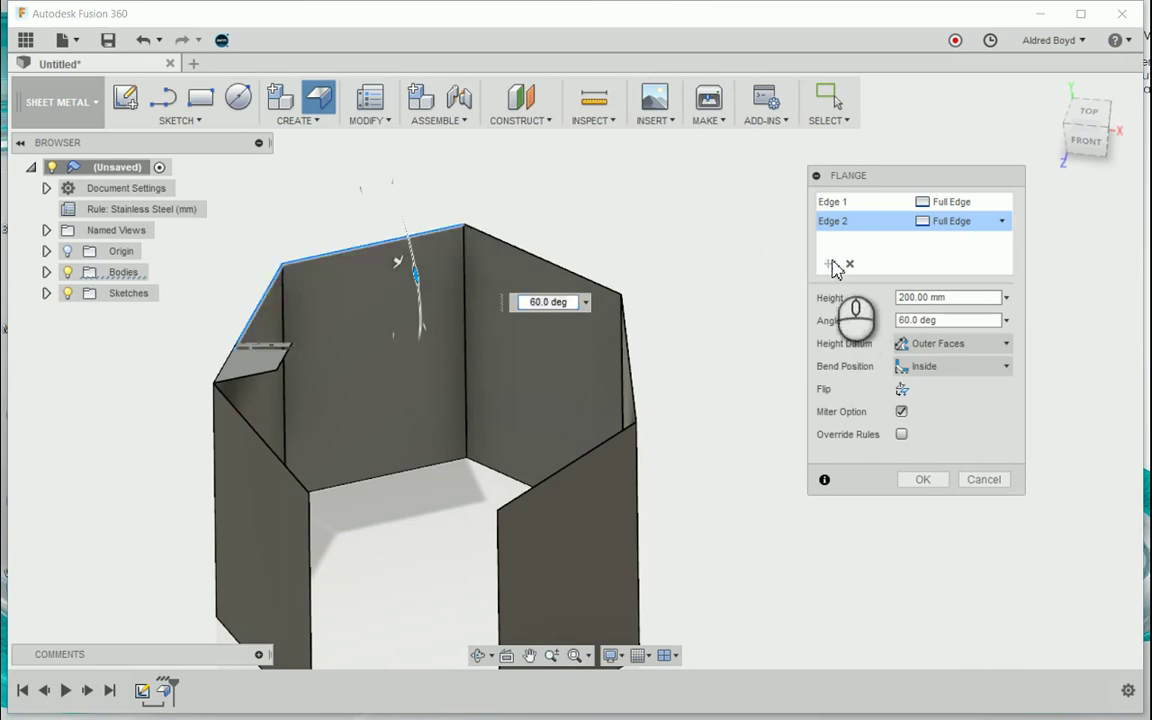
pyautogui.keyDown('shift'); pyautogui.moveTo(535, 303); pyautogui.dragTo(514, 256, button='middle'); pyautogui.keyUp('shift')
pyautogui.click(622, 296)
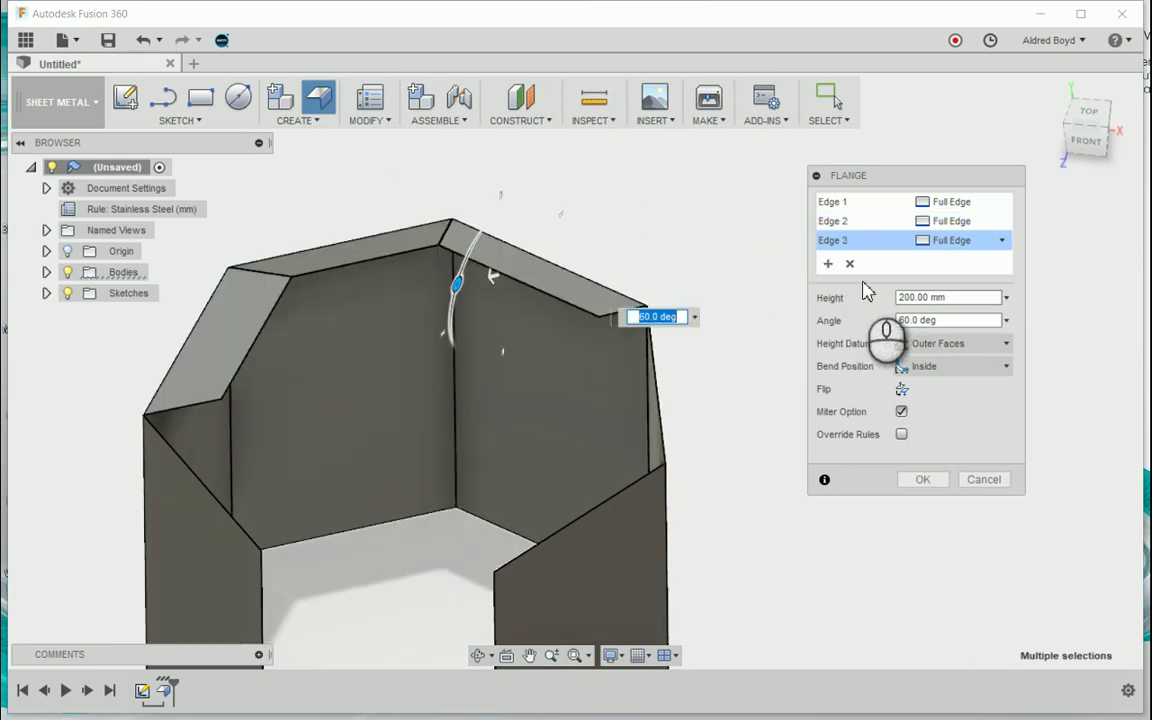
pyautogui.click(828, 263)
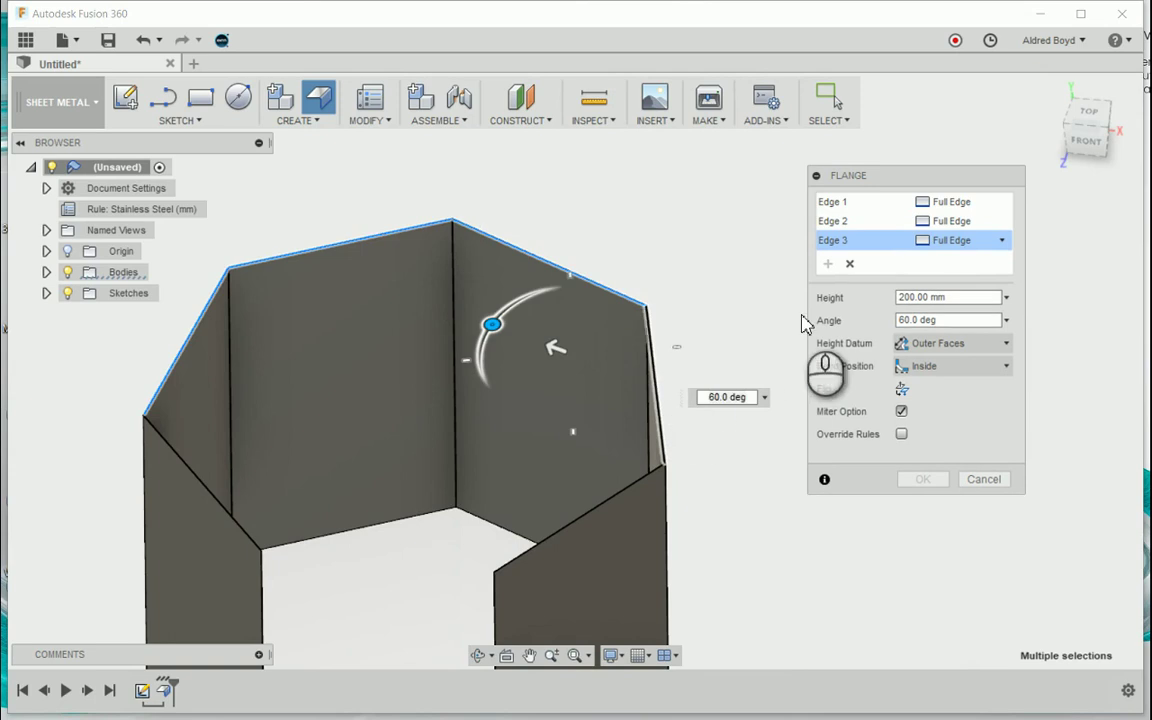
pyautogui.click(828, 282)
pyautogui.click(598, 510)
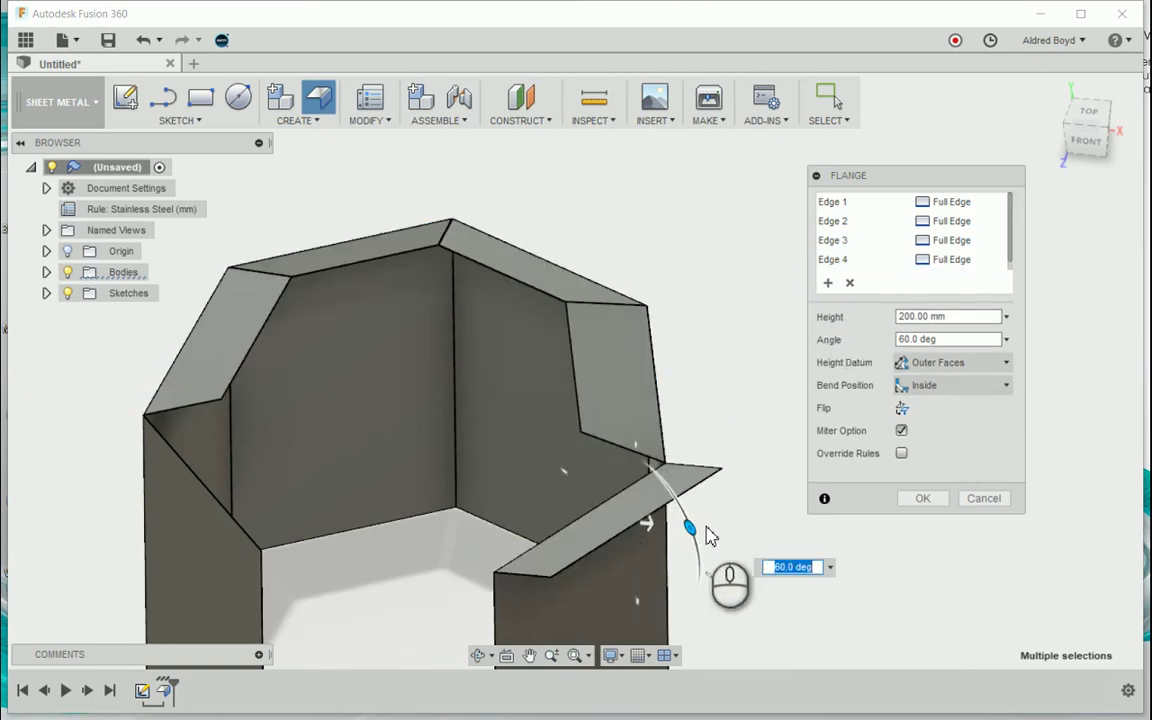
pyautogui.scroll(5, 540, 565)
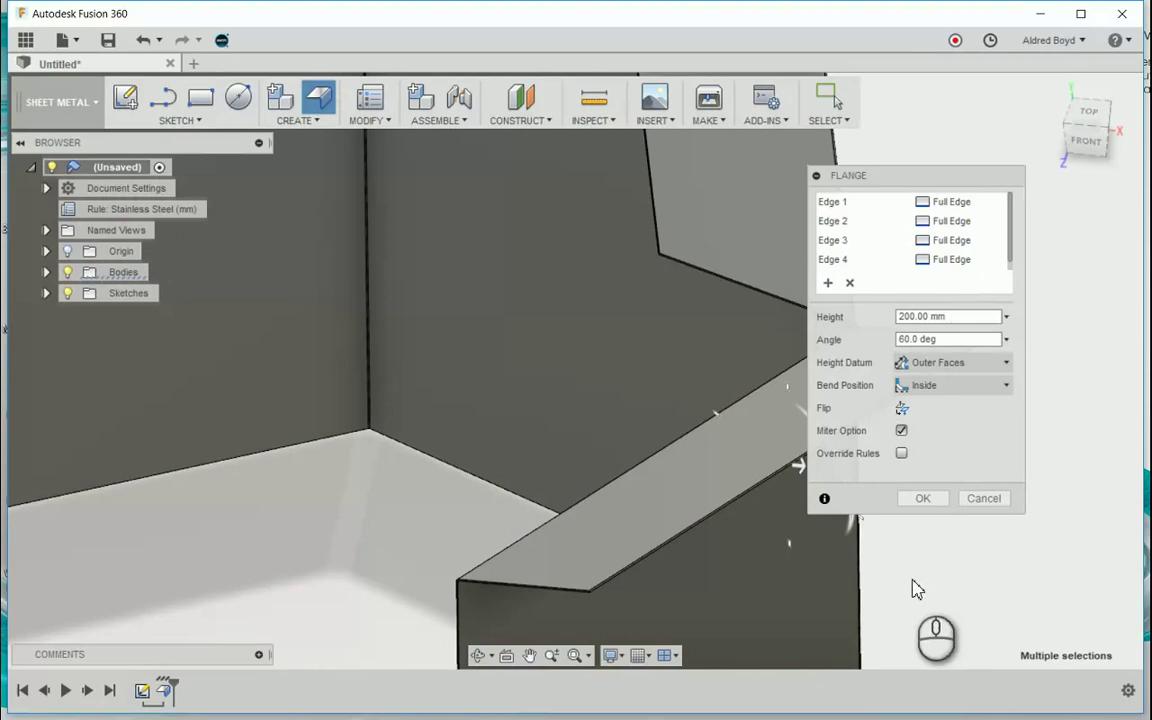
pyautogui.click(850, 259)
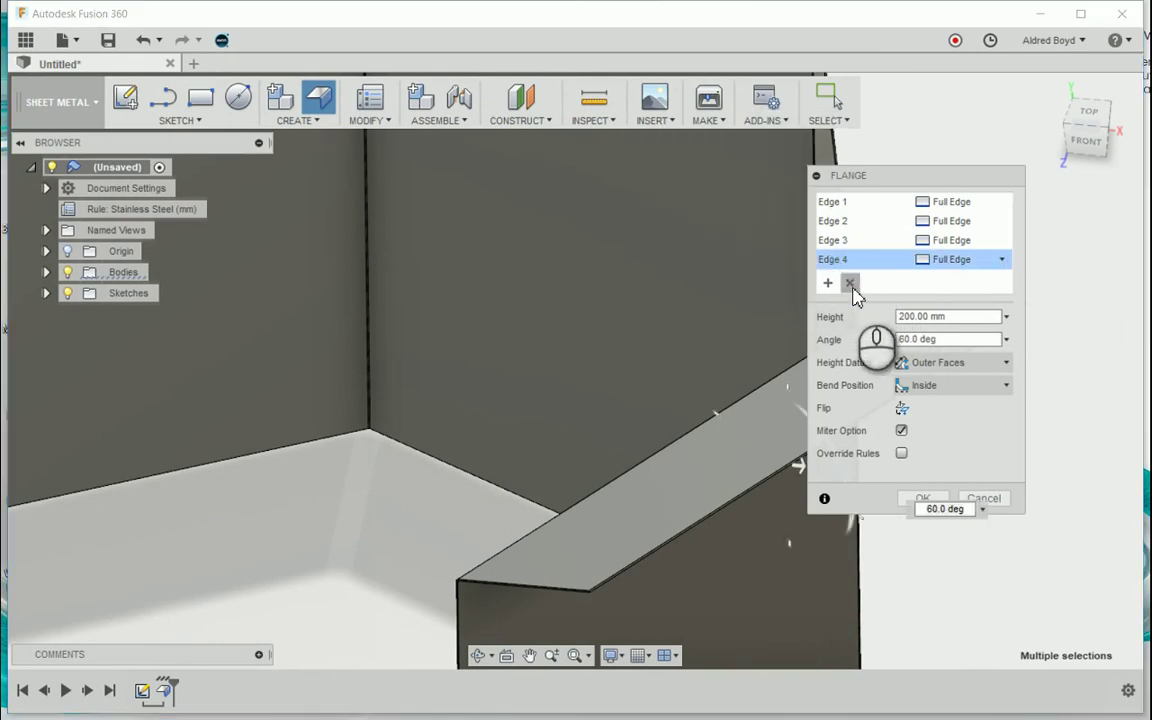
pyautogui.click(850, 284)
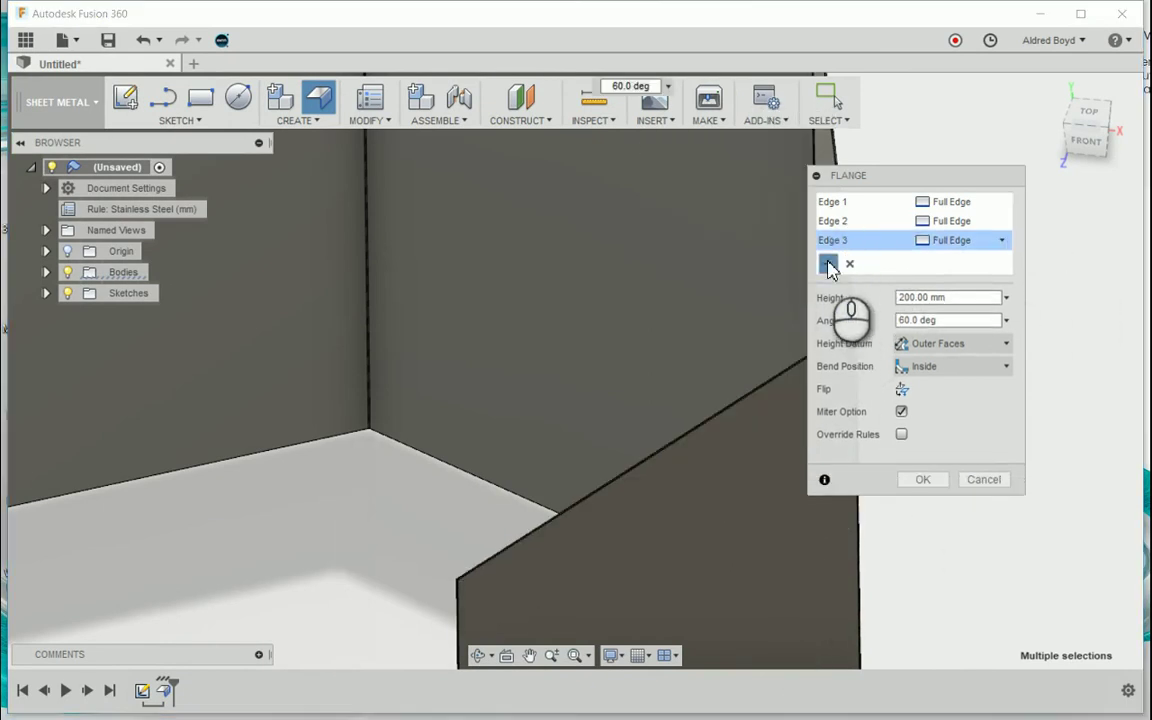
# Reselect the correct fourth top edge and look around the body for further edges
pyautogui.scroll(5, 470, 590)
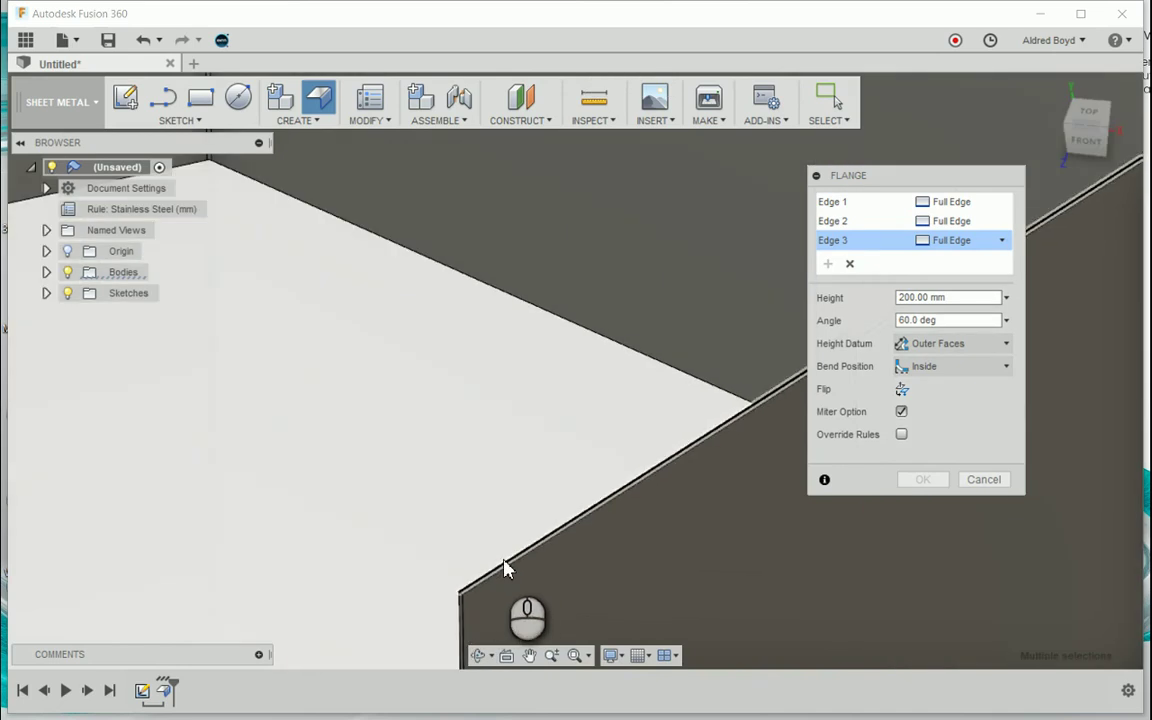
pyautogui.click(503, 568)
pyautogui.keyDown('shift'); pyautogui.moveTo(503, 568); pyautogui.dragTo(500, 505, button='middle'); pyautogui.keyUp('shift')
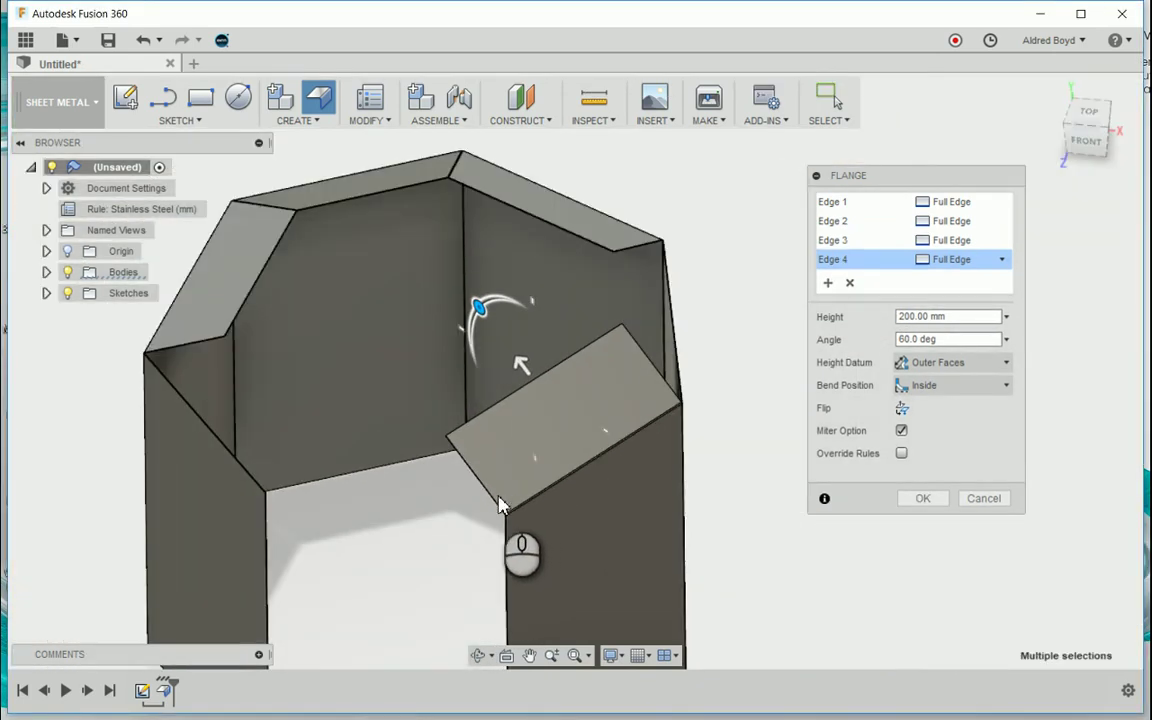
pyautogui.scroll(5, 715, 282)
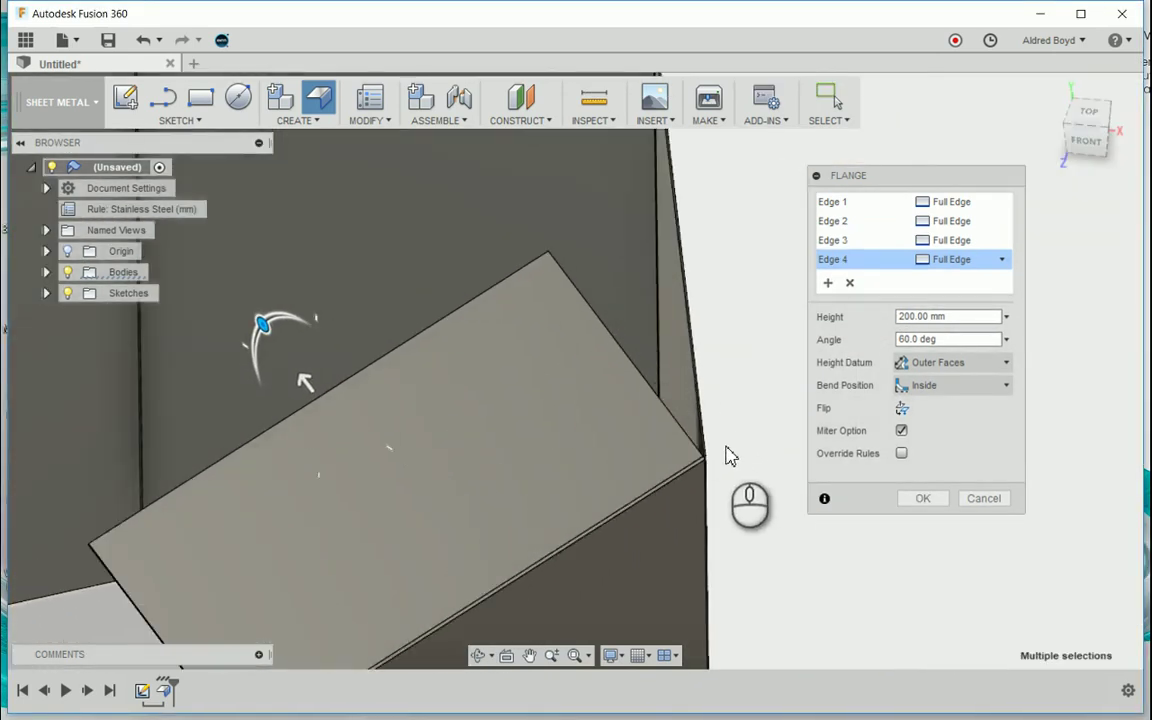
pyautogui.scroll(-5, 728, 456)
pyautogui.keyDown('shift'); pyautogui.moveTo(689, 496); pyautogui.dragTo(720, 455, button='middle'); pyautogui.keyUp('shift')
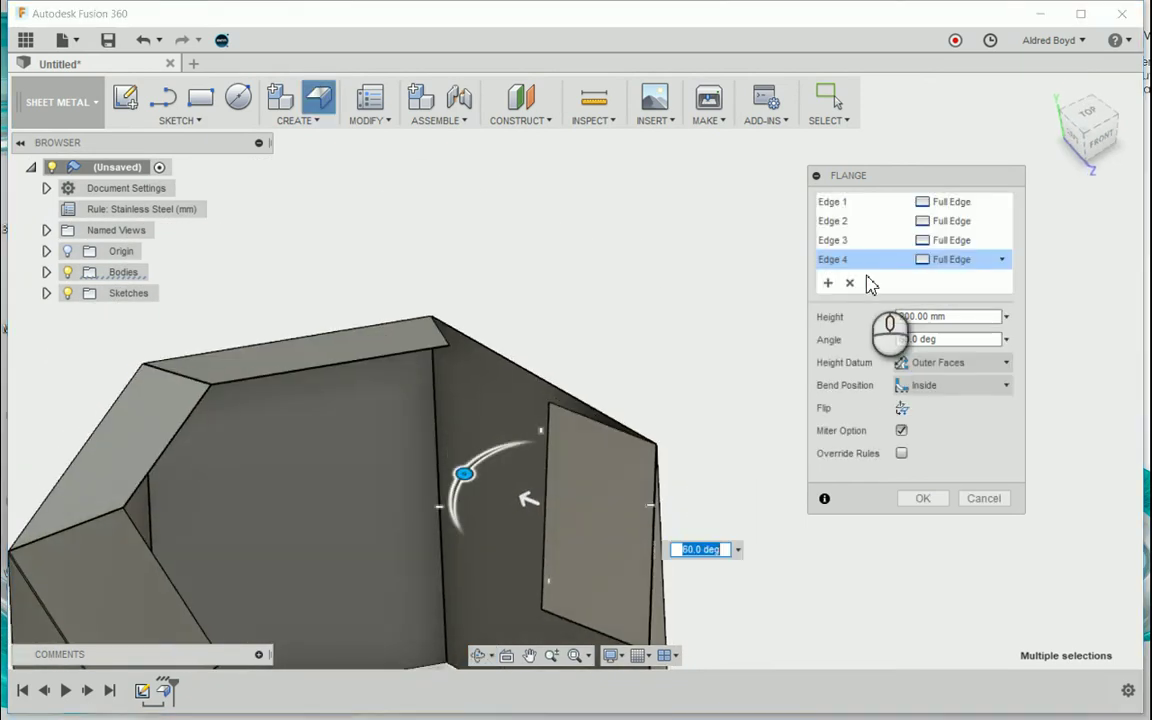
pyautogui.scroll(10, 586, 373)
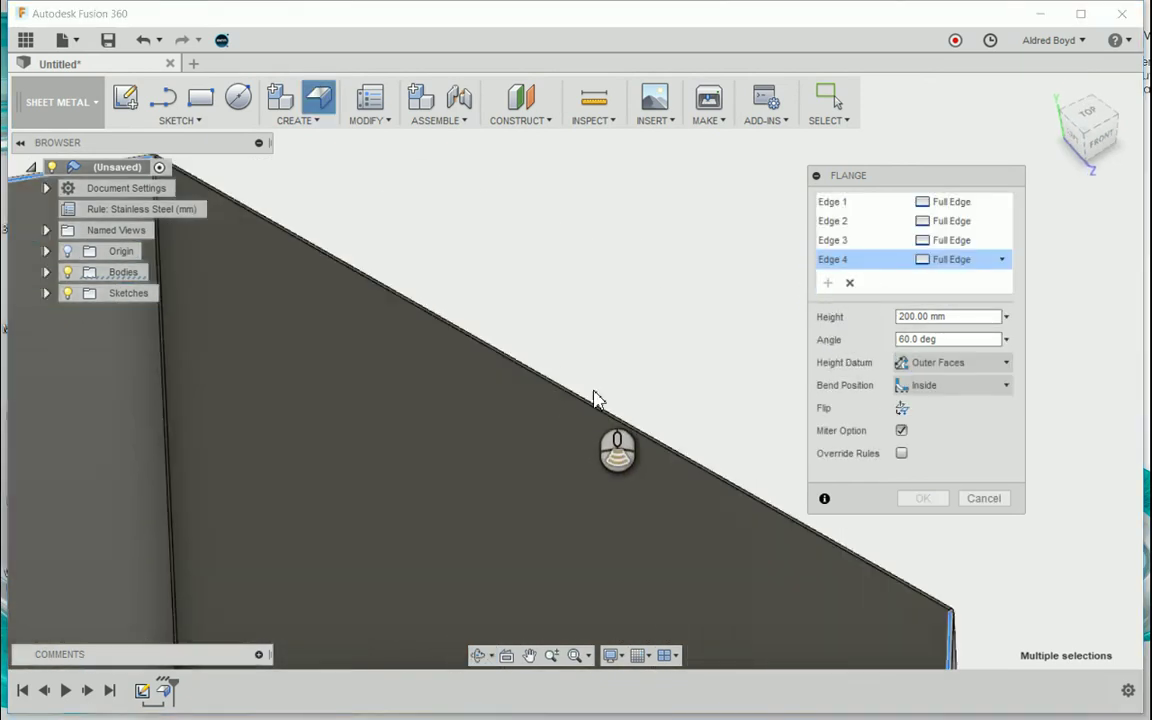
pyautogui.click(595, 430)
pyautogui.scroll(-10, 597, 432)
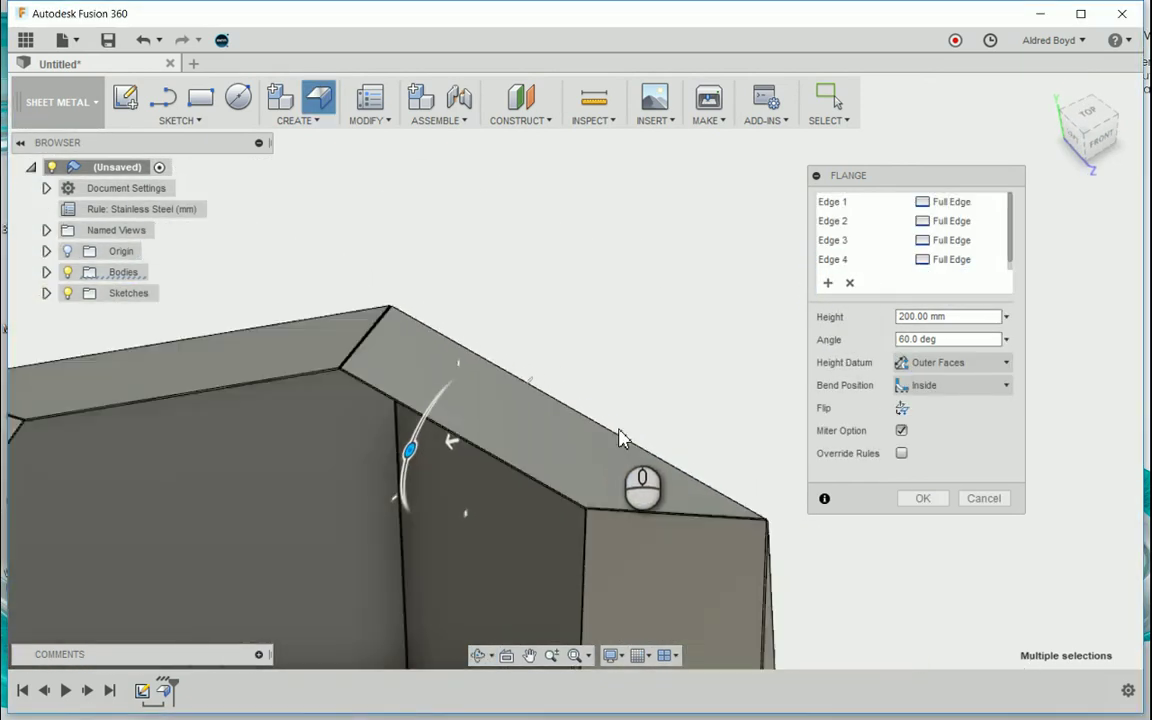
pyautogui.keyDown('shift'); pyautogui.moveTo(500, 515); pyautogui.dragTo(395, 425, button='middle'); pyautogui.keyUp('shift')
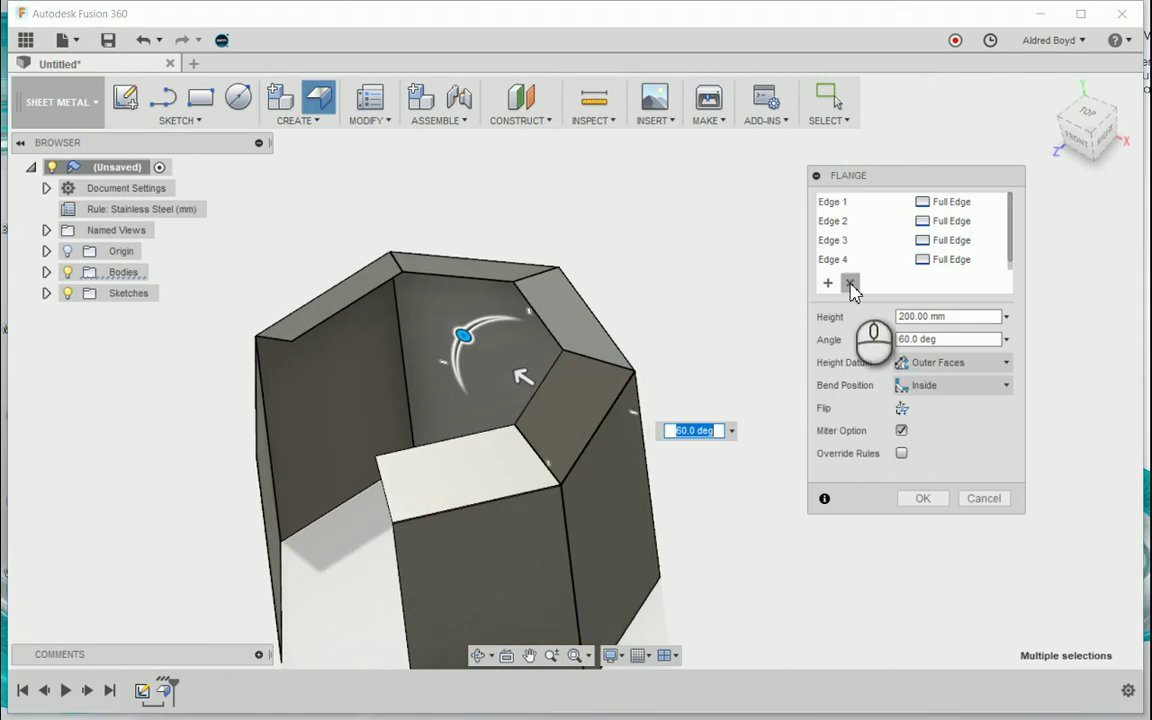
pyautogui.click(829, 284)
pyautogui.scroll(10, 255, 430)
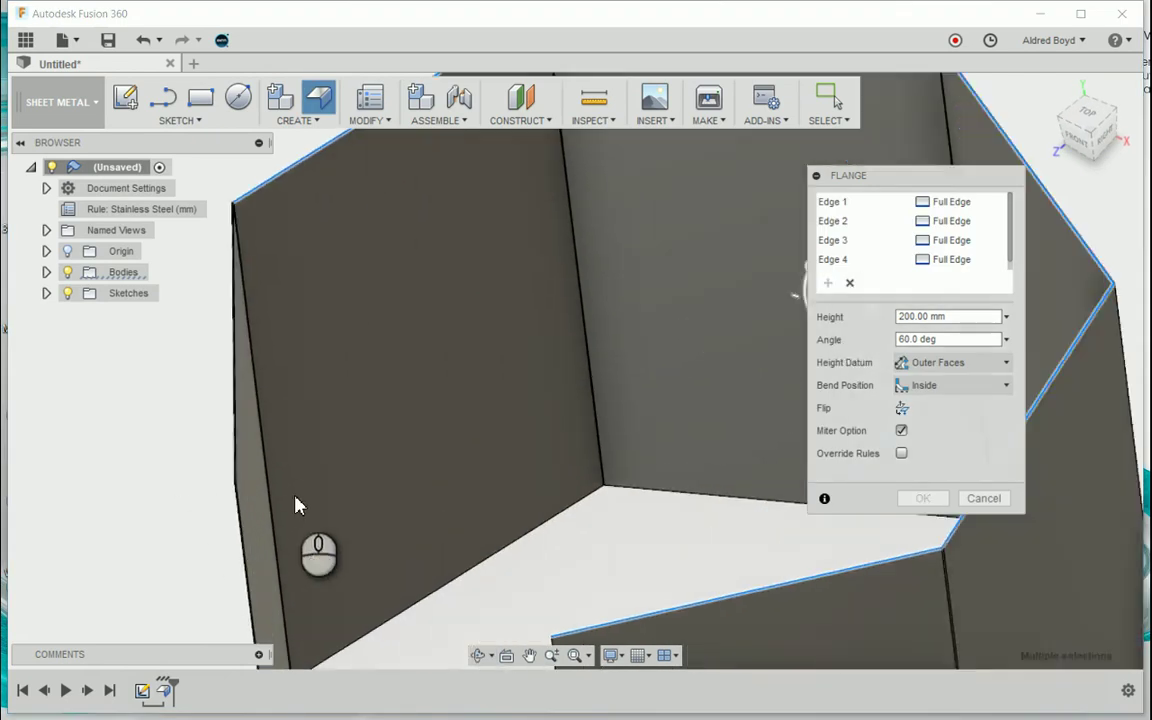
pyautogui.scroll(2, 280, 555)
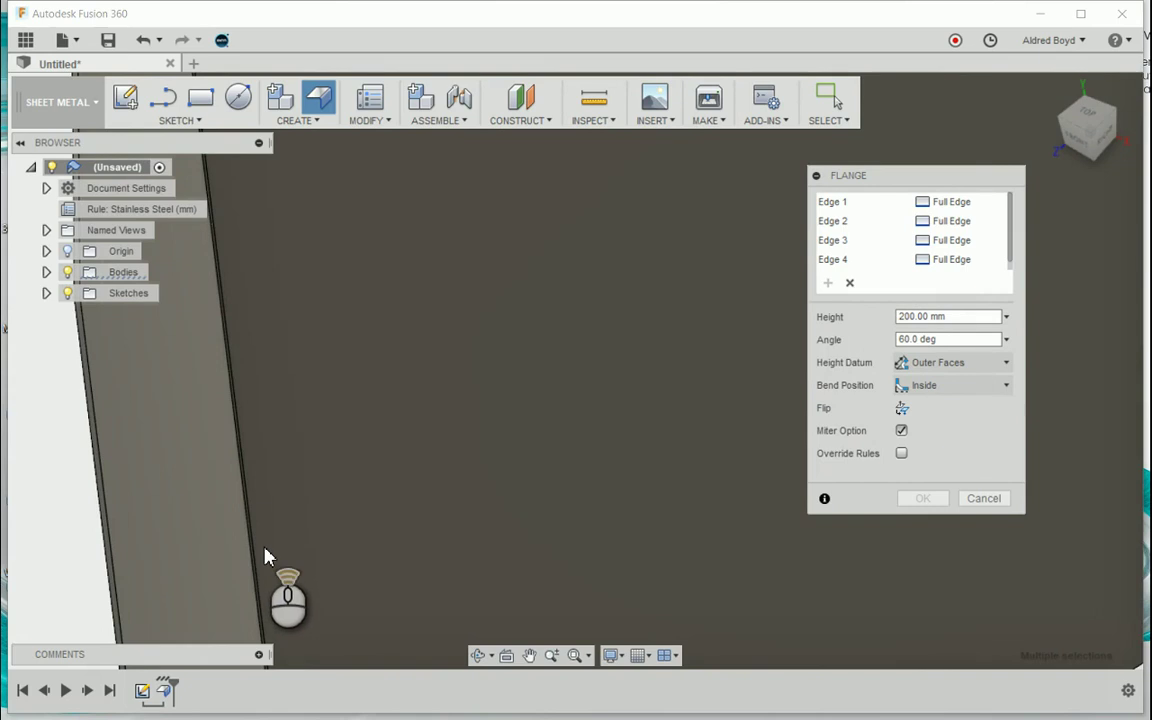
pyautogui.keyDown('shift'); pyautogui.moveTo(265, 553); pyautogui.dragTo(473, 543, button='middle'); pyautogui.keyUp('shift')
pyautogui.scroll(-3, 260, 519)
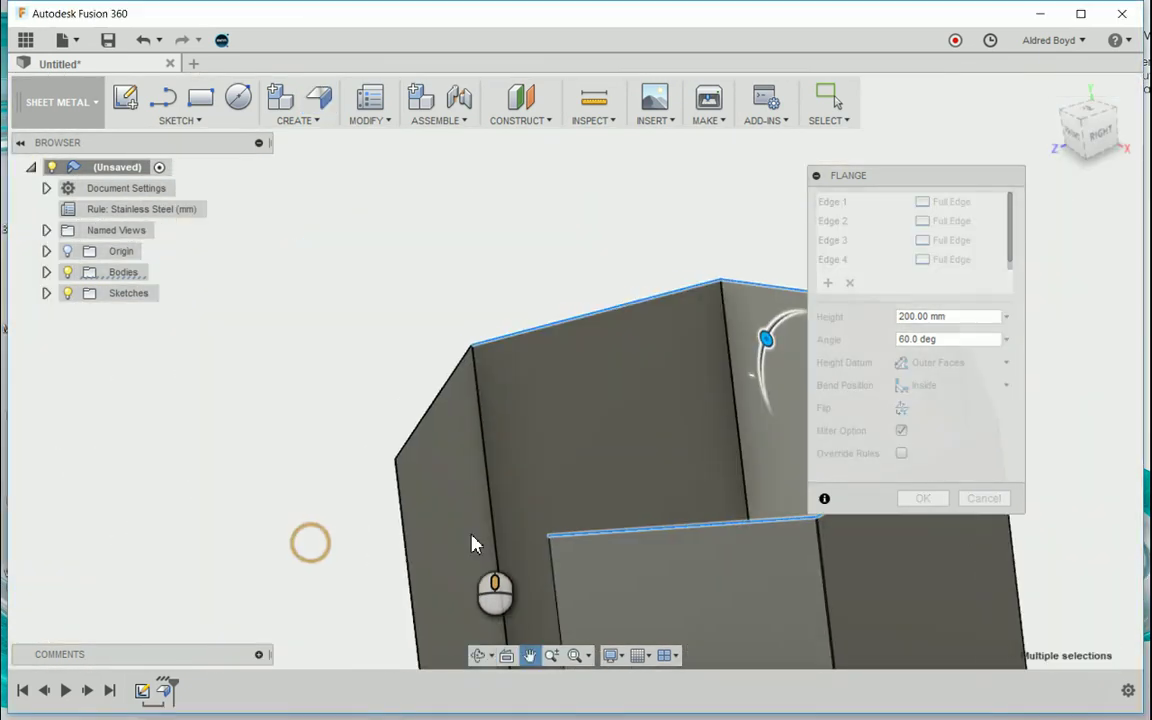
pyautogui.scroll(2, 430, 460)
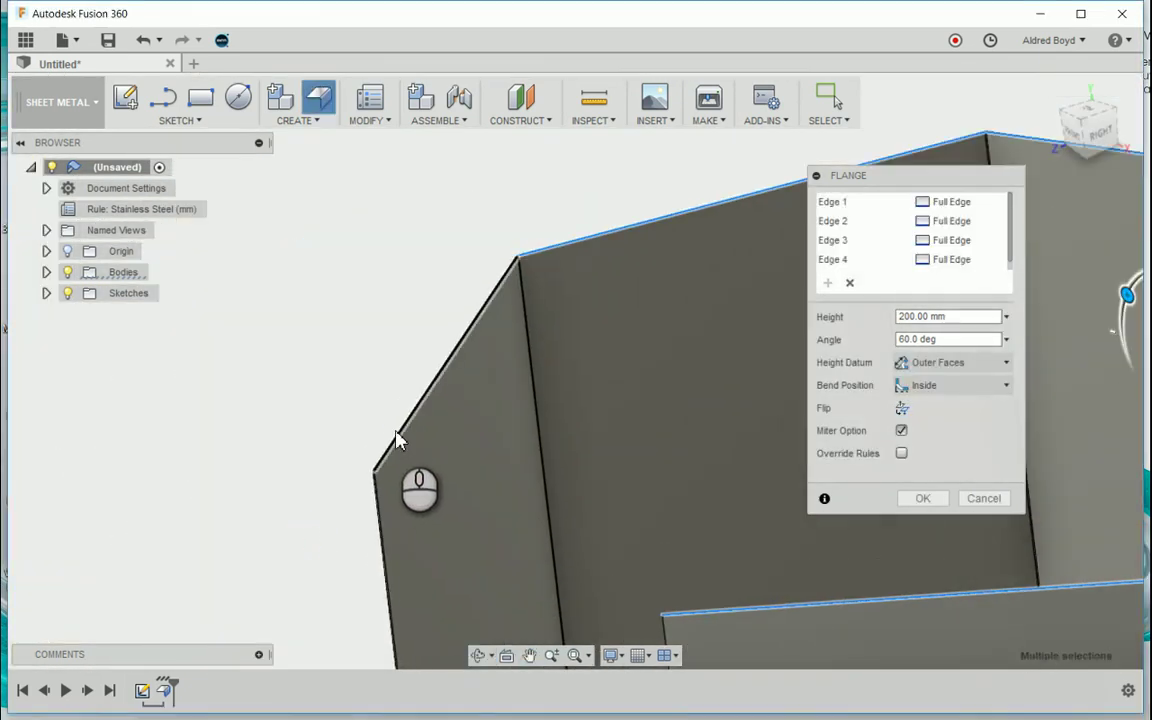
# Set the four top flanges to 65° at 300 mm and confirm them
pyautogui.click(397, 438)
pyautogui.scroll(-2, 397, 438)
pyautogui.keyDown('shift'); pyautogui.moveTo(458, 496); pyautogui.dragTo(492, 381, button='middle'); pyautogui.keyUp('shift')
pyautogui.moveTo(464, 320)
pyautogui.mouseDown()
pyautogui.moveTo(417, 302)
pyautogui.moveTo(481, 318)
pyautogui.moveTo(470, 320)
pyautogui.mouseUp()
pyautogui.moveTo(416, 378); pyautogui.dragTo(444, 358)
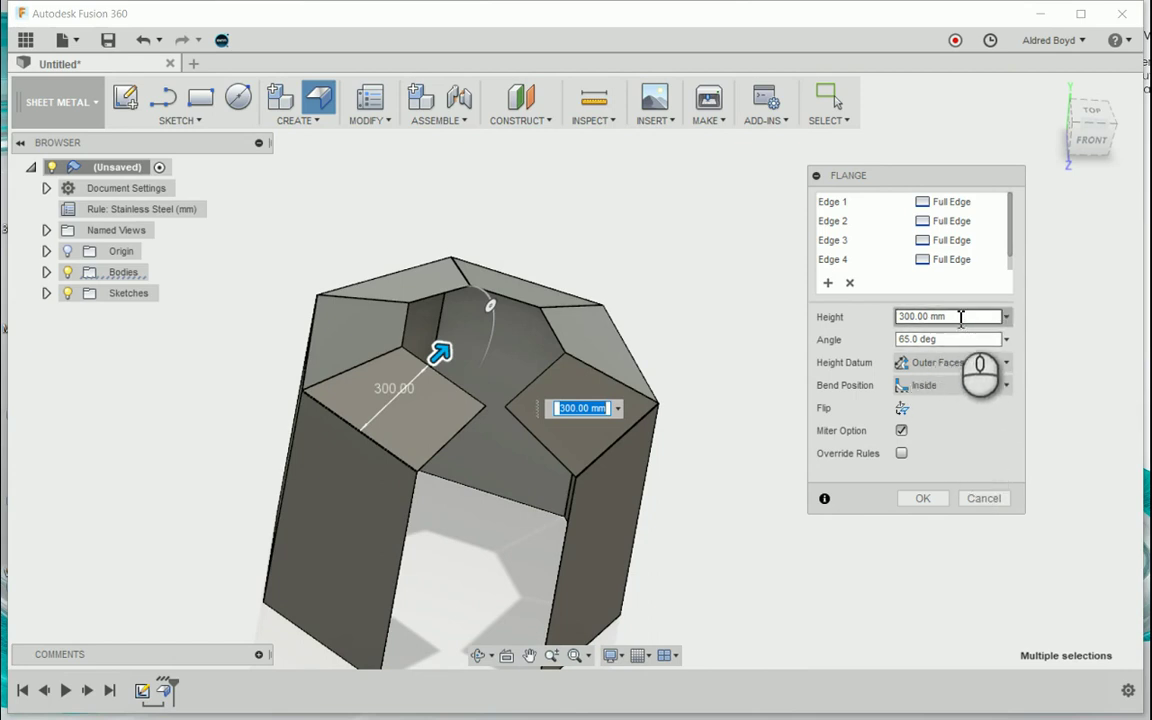
pyautogui.click(924, 500)
pyautogui.keyDown('shift'); pyautogui.moveTo(782, 332); pyautogui.dragTo(690, 440, button='middle'); pyautogui.keyUp('shift')
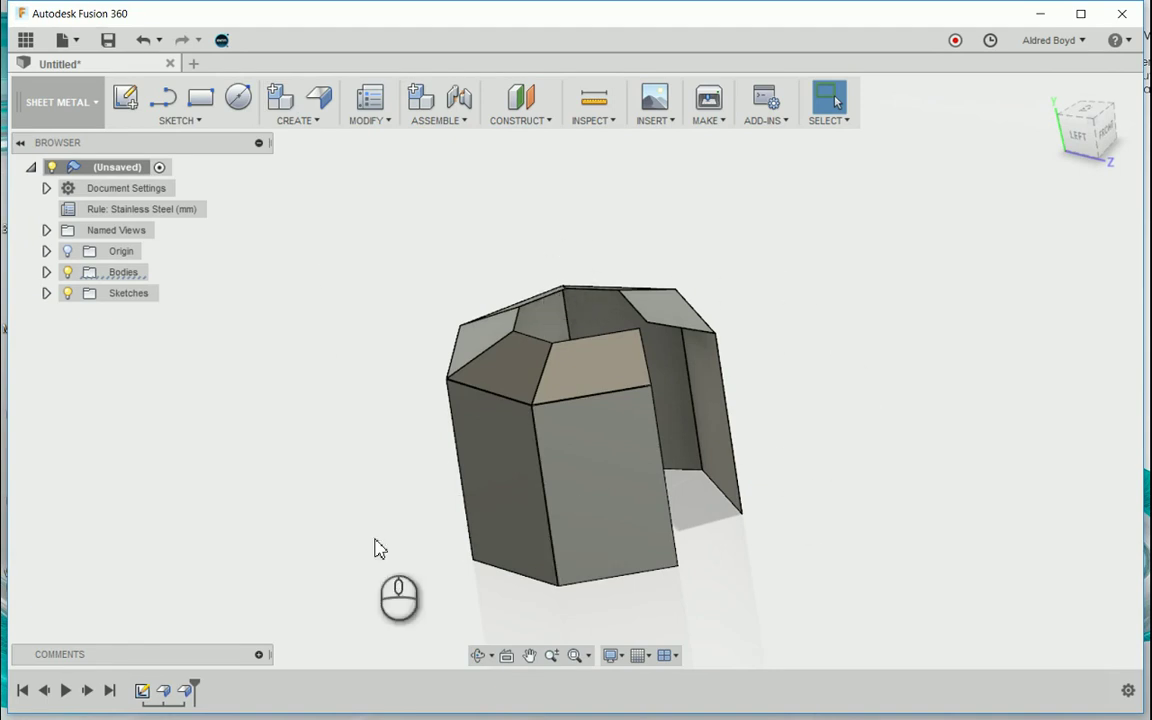
# Create a flat pattern using the front face as the stationary face
pyautogui.click(368, 116)
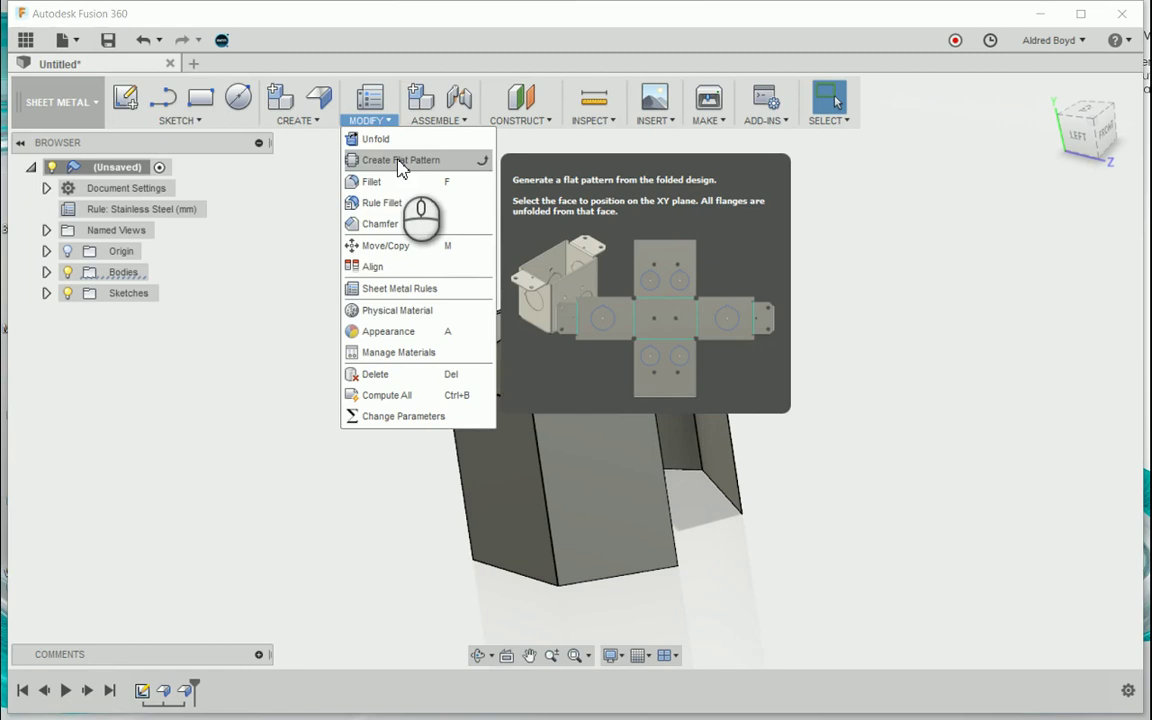
pyautogui.click(398, 162)
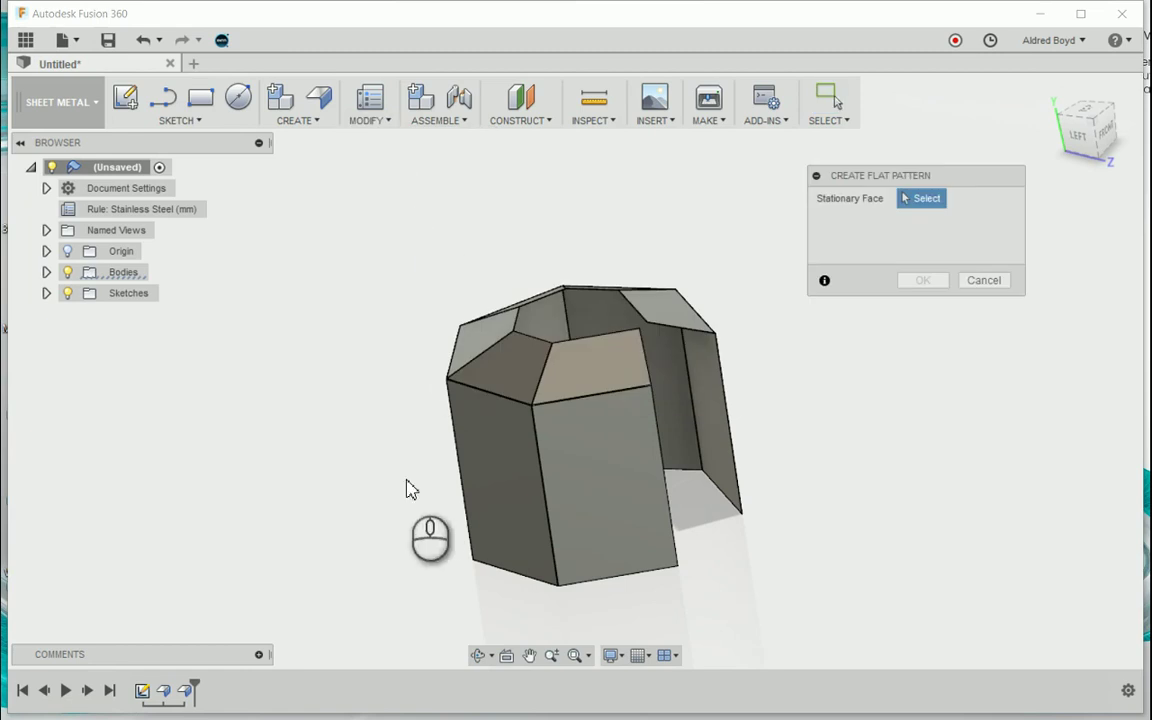
pyautogui.keyDown('shift'); pyautogui.moveTo(716, 422); pyautogui.dragTo(705, 455, button='middle'); pyautogui.keyUp('shift')
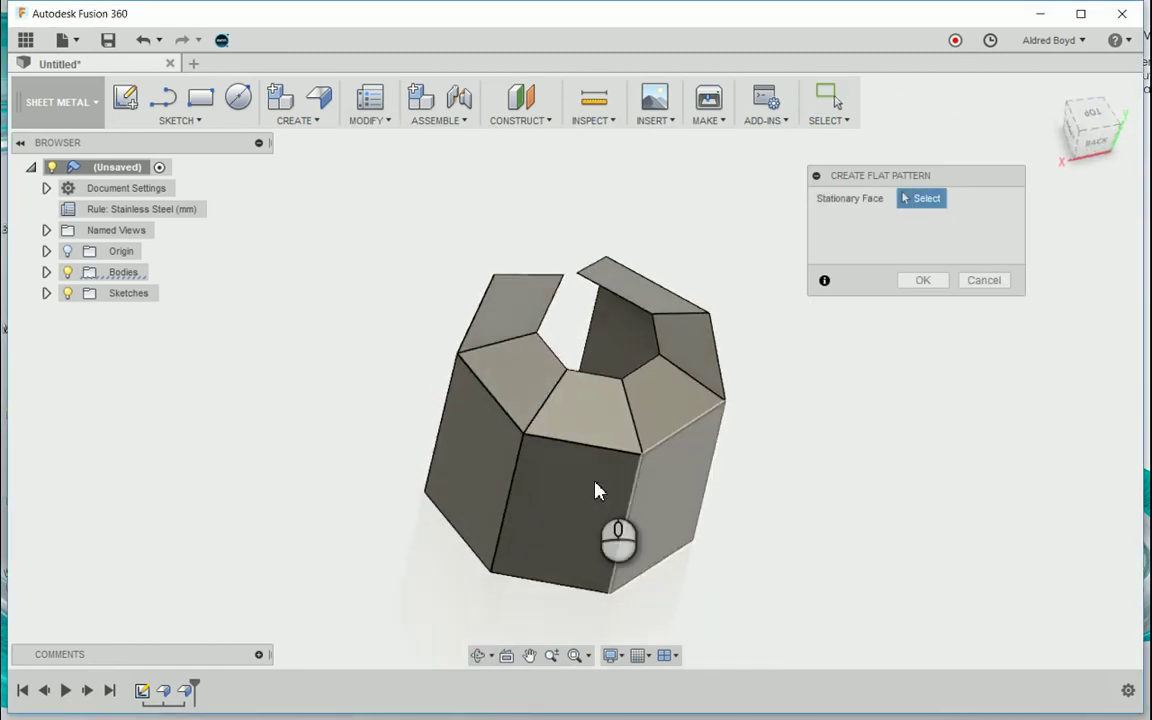
pyautogui.click(585, 488)
pyautogui.click(920, 282)
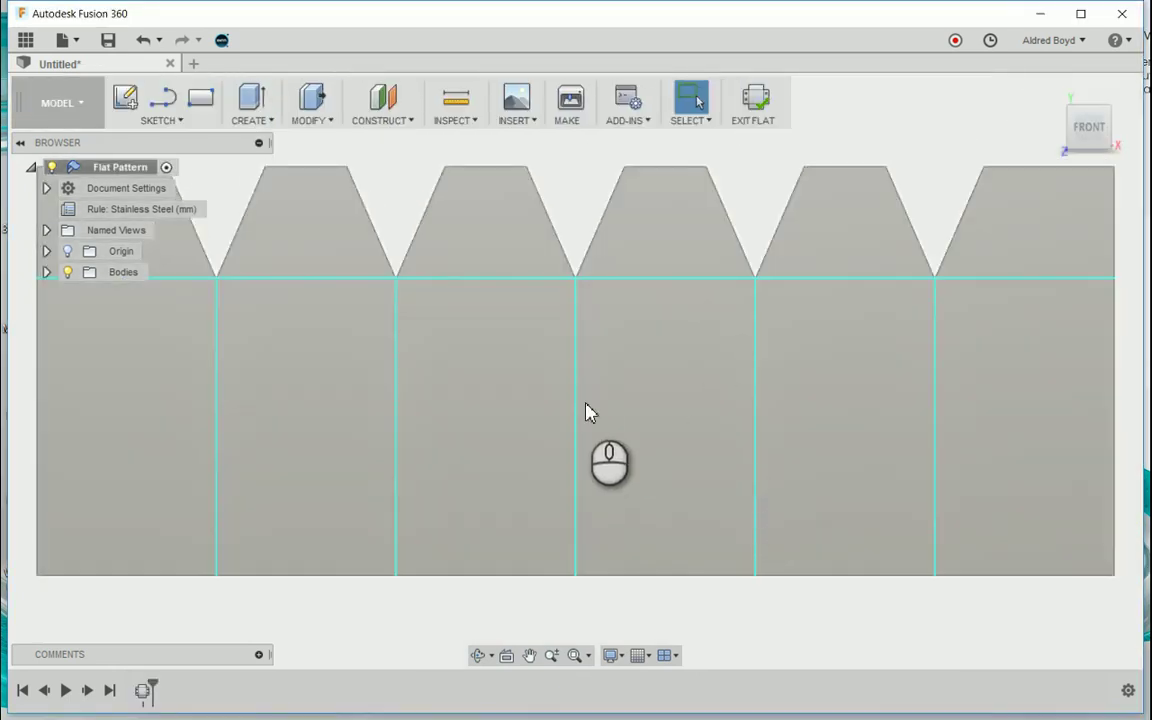
# Fit the flat pattern in view and start a new drawing from the design
pyautogui.scroll(-3, 586, 411)
pyautogui.moveTo(586, 411); pyautogui.dragTo(805, 416, button='middle')
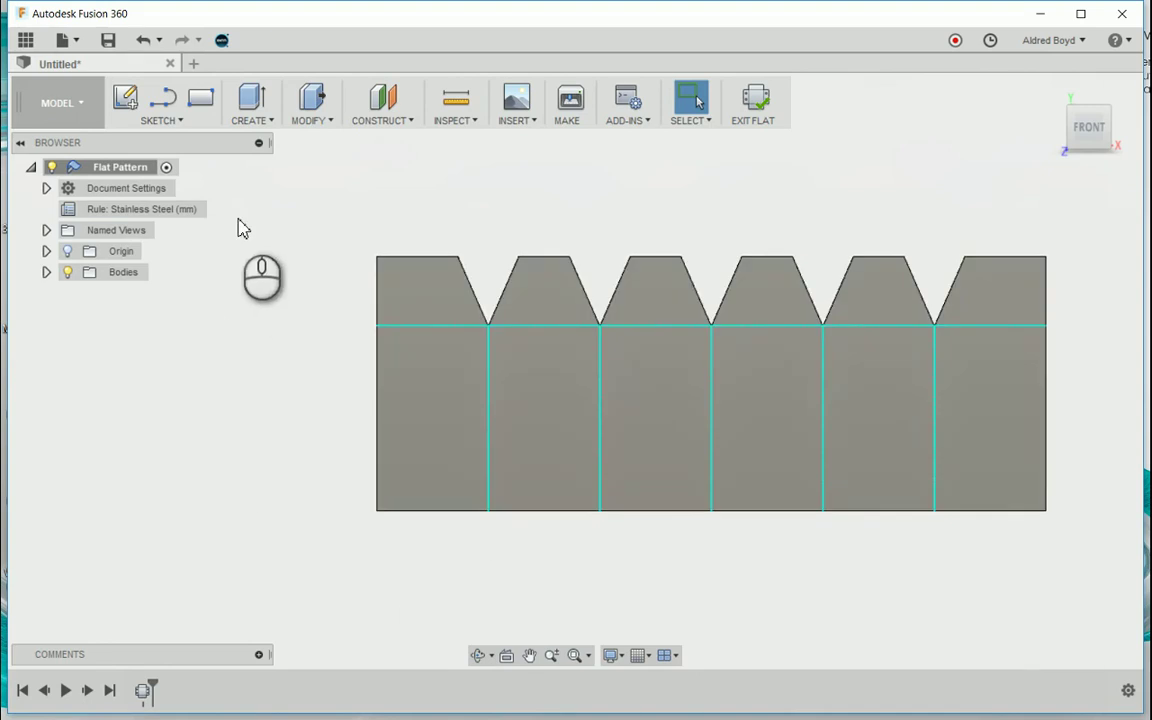
pyautogui.click(85, 101)
pyautogui.moveTo(60, 358)
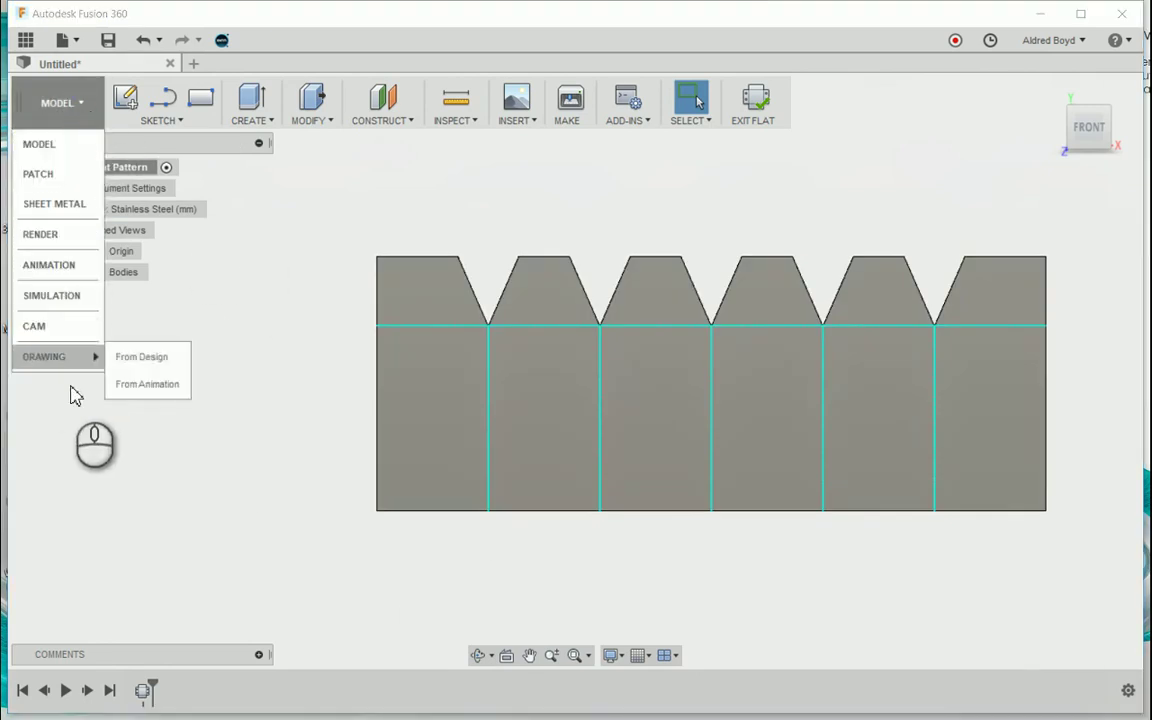
pyautogui.click(146, 360)
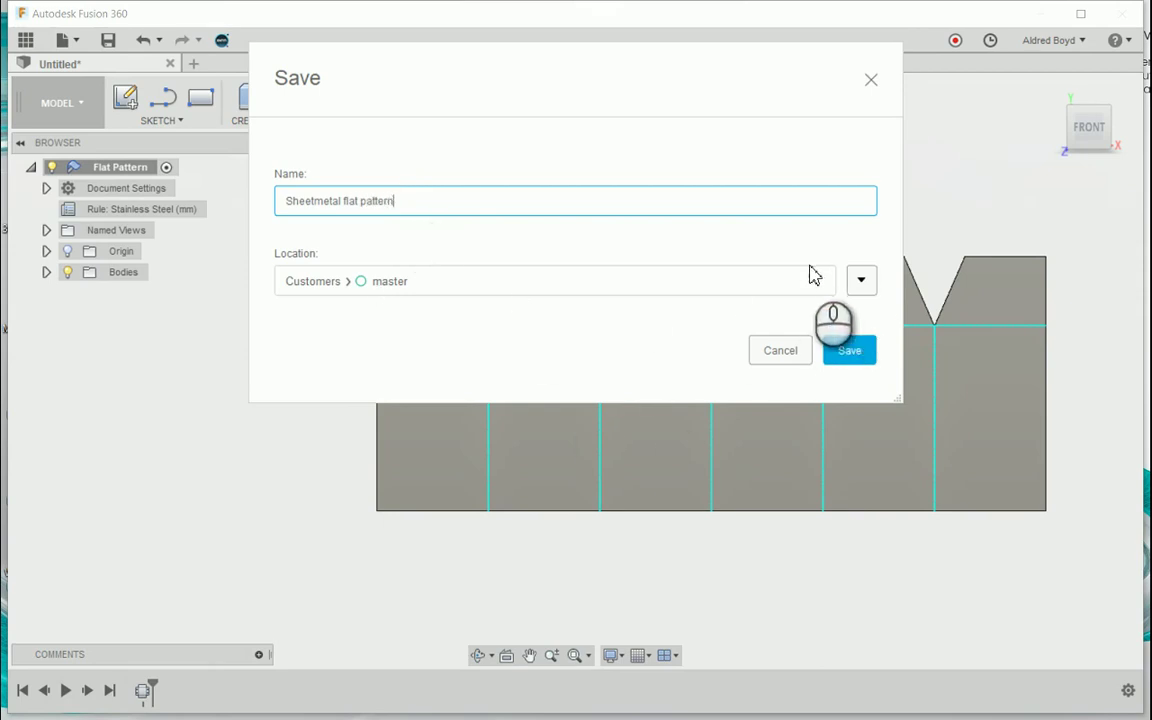
# Save the design as 'Sheetmetal flat pattern' and keep Create New, From Scratch
pyautogui.click(851, 354)
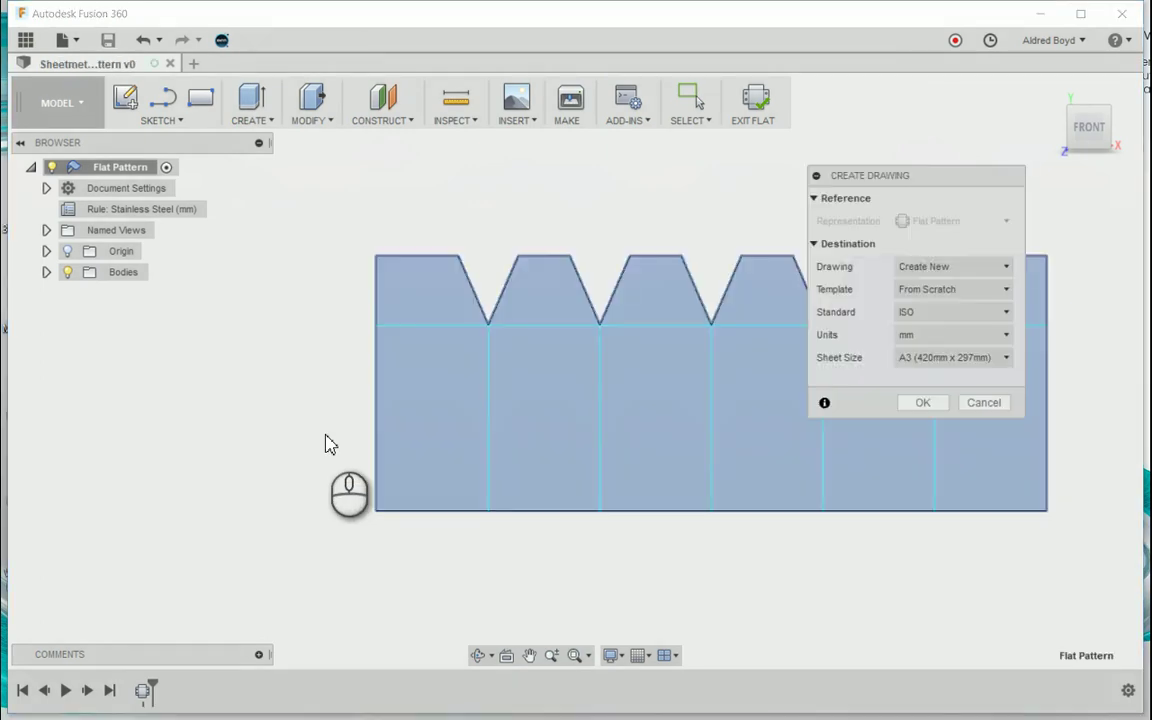
pyautogui.moveTo(908, 176)
pyautogui.mouseDown()
pyautogui.moveTo(741, 173)
pyautogui.moveTo(694, 159)
pyautogui.mouseUp()
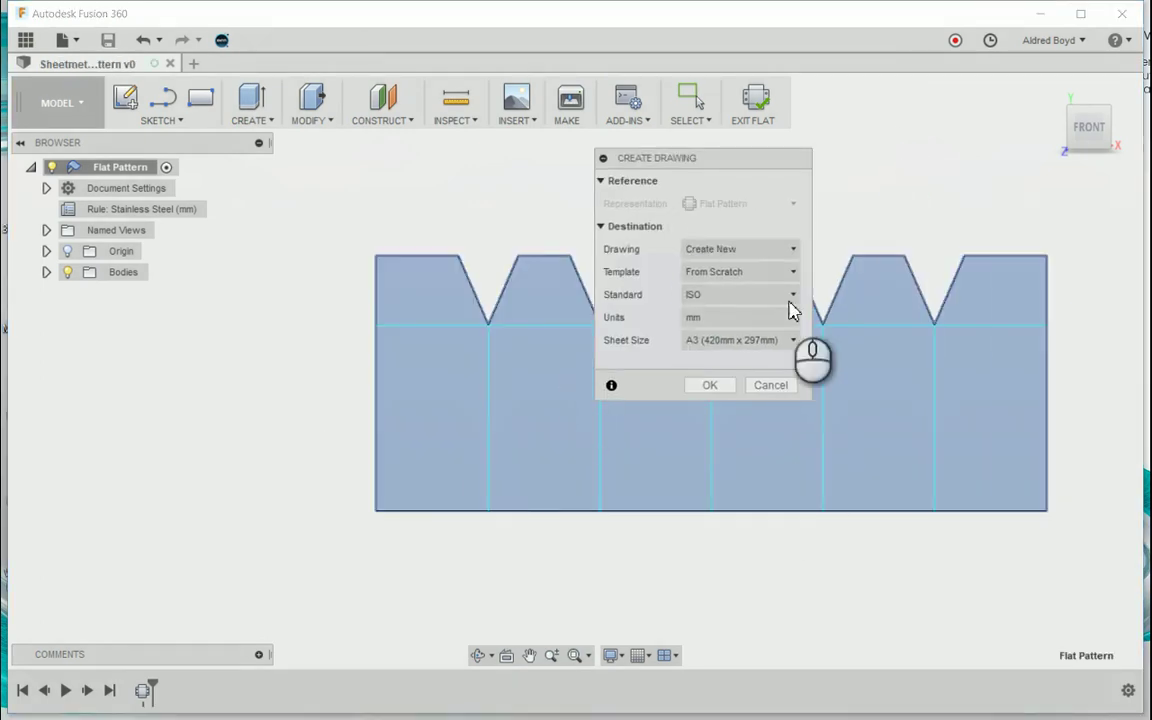
pyautogui.click(743, 249)
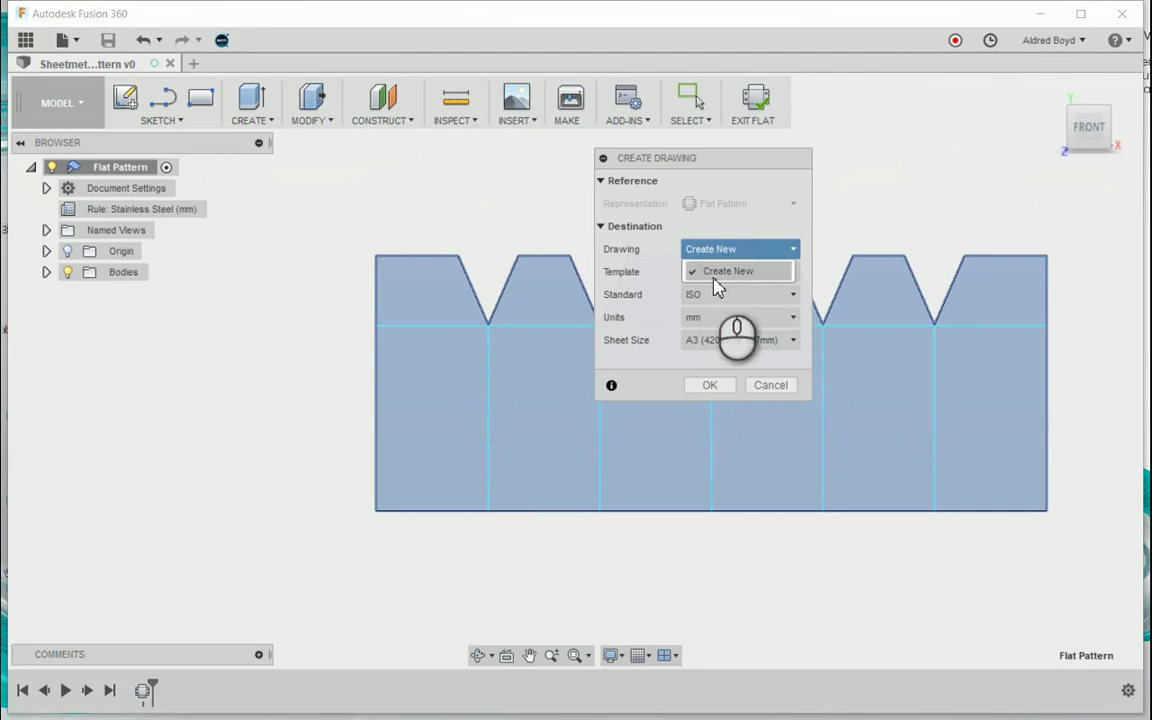
pyautogui.click(743, 245)
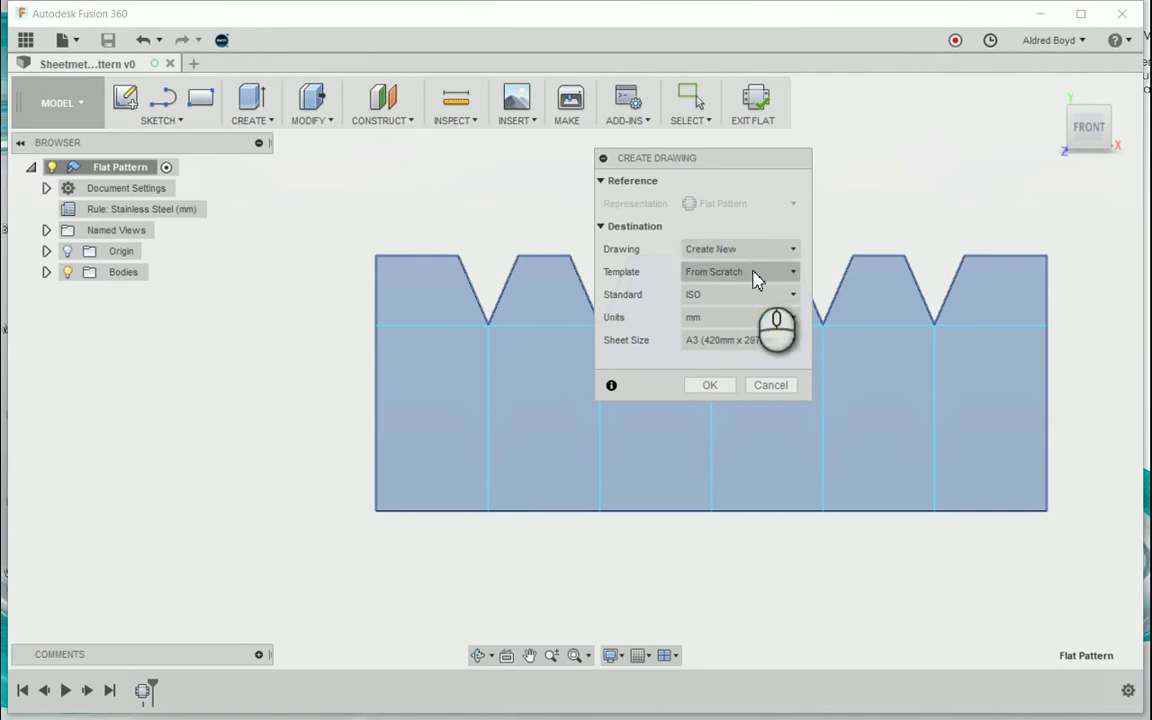
pyautogui.click(751, 276)
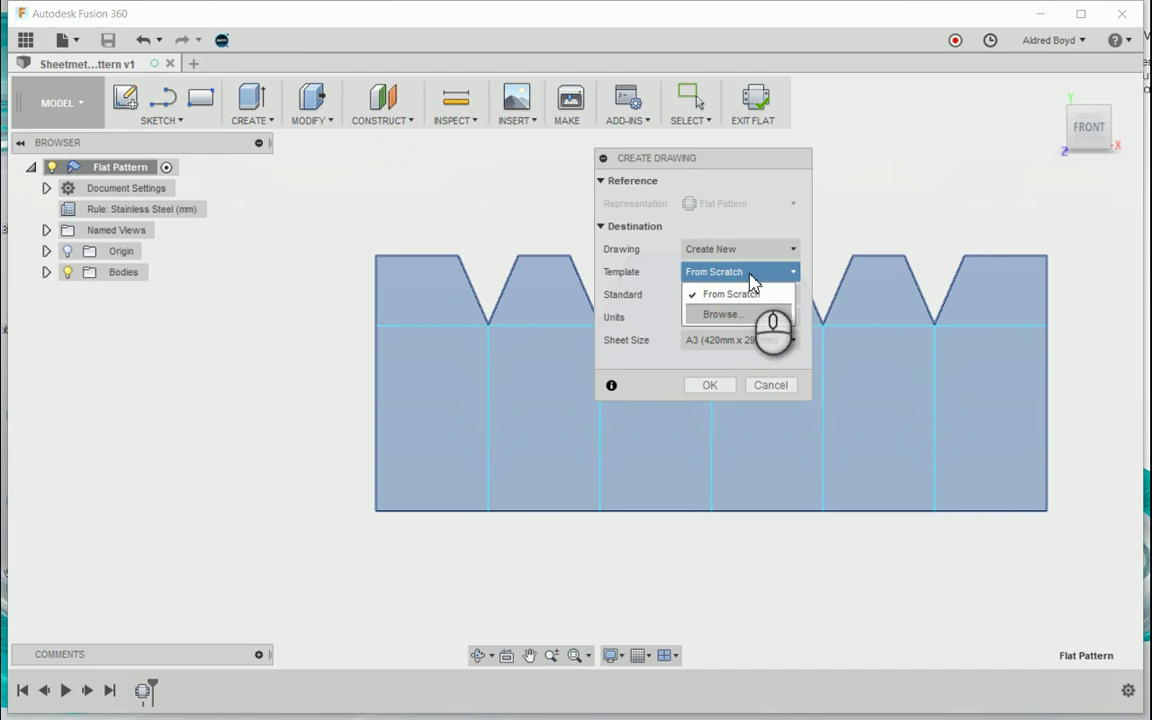
pyautogui.click(751, 278)
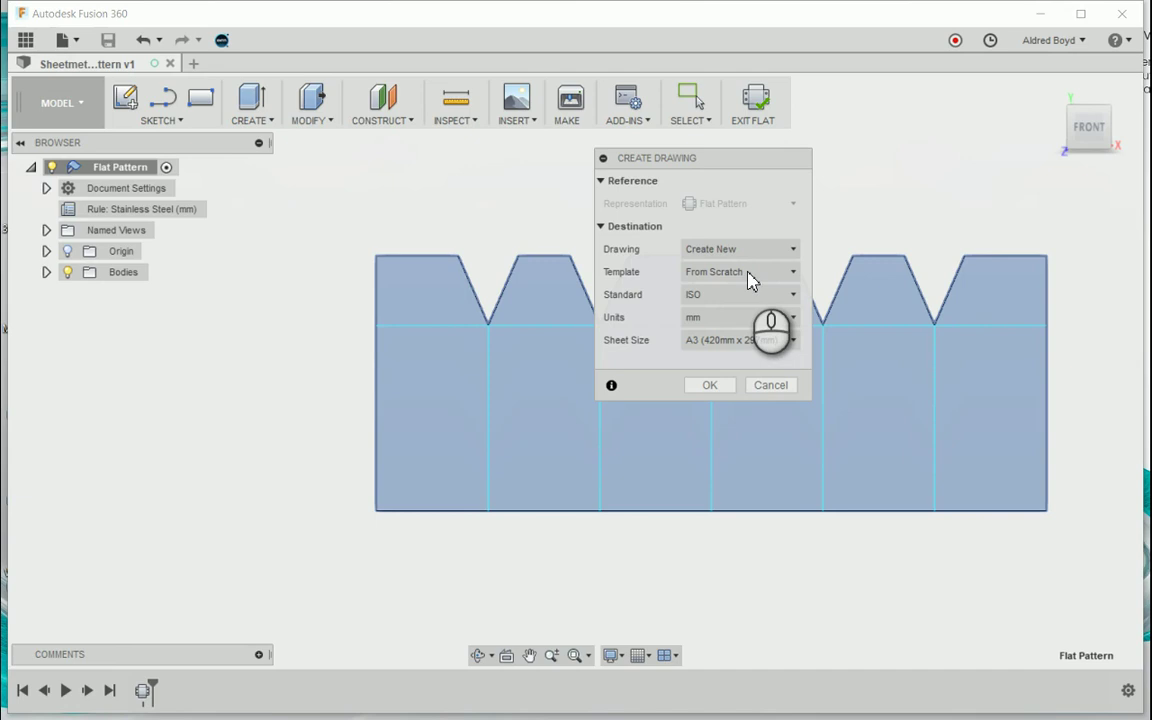
# Keep the ISO standard, millimetre units and A3 sheet size for the drawing
pyautogui.click(755, 300)
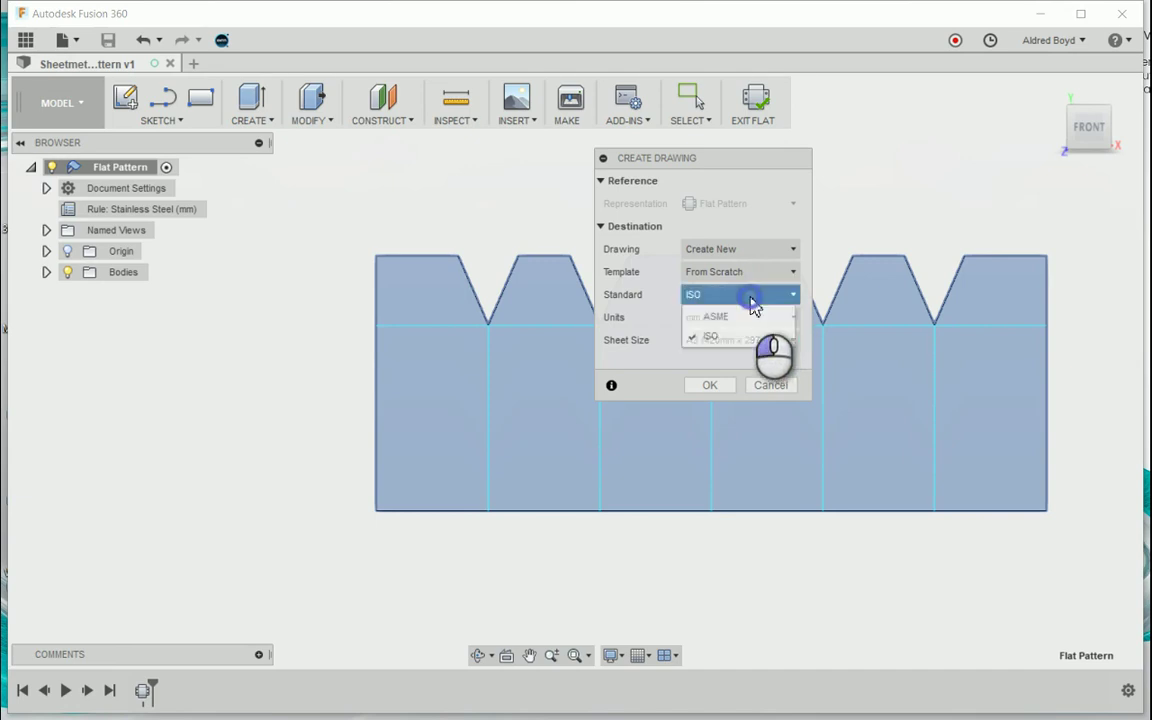
pyautogui.click(750, 298)
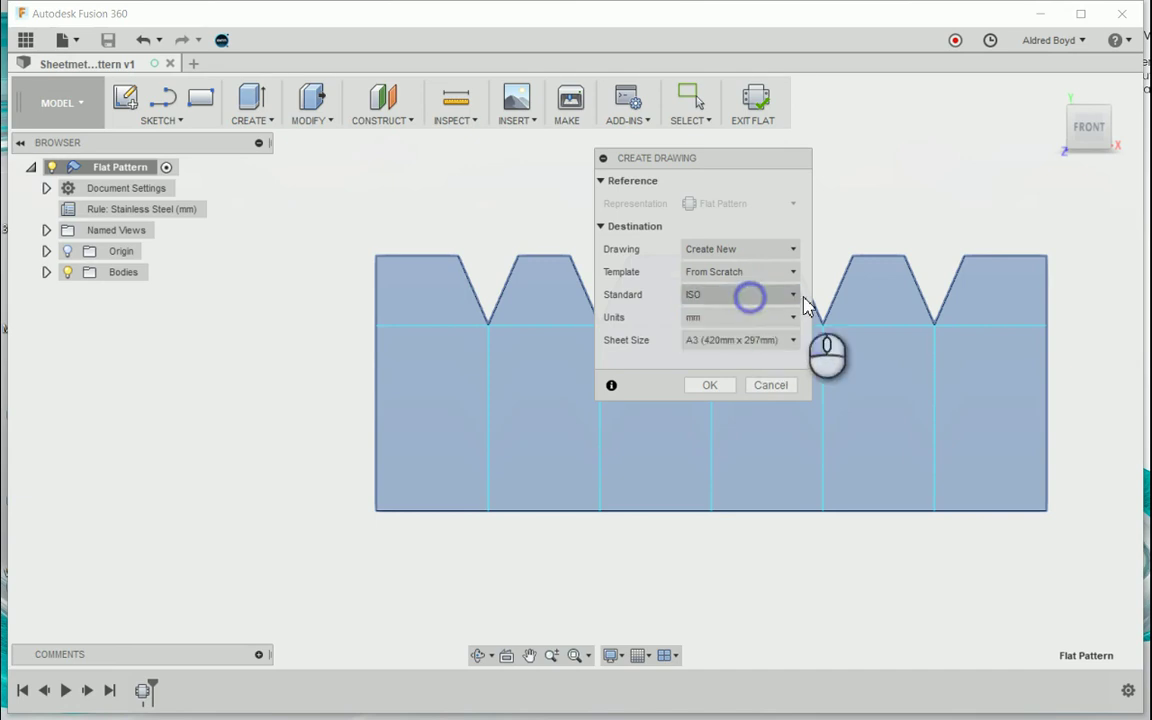
pyautogui.click(775, 318)
pyautogui.click(776, 320)
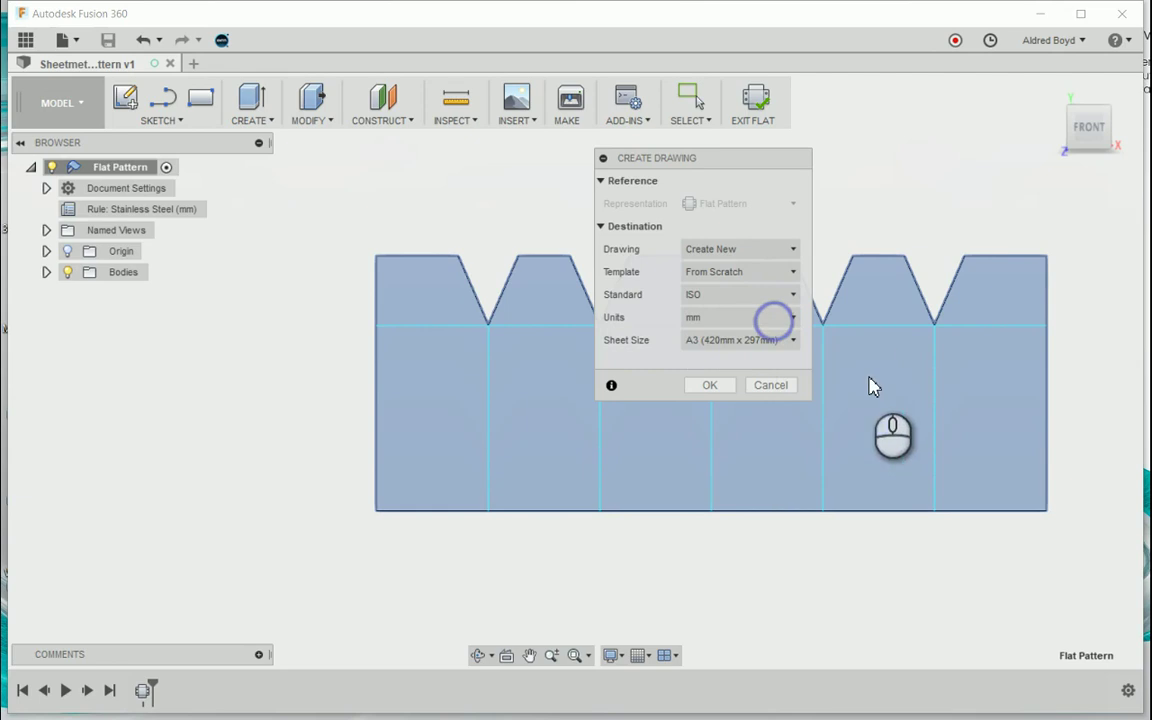
pyautogui.click(744, 341)
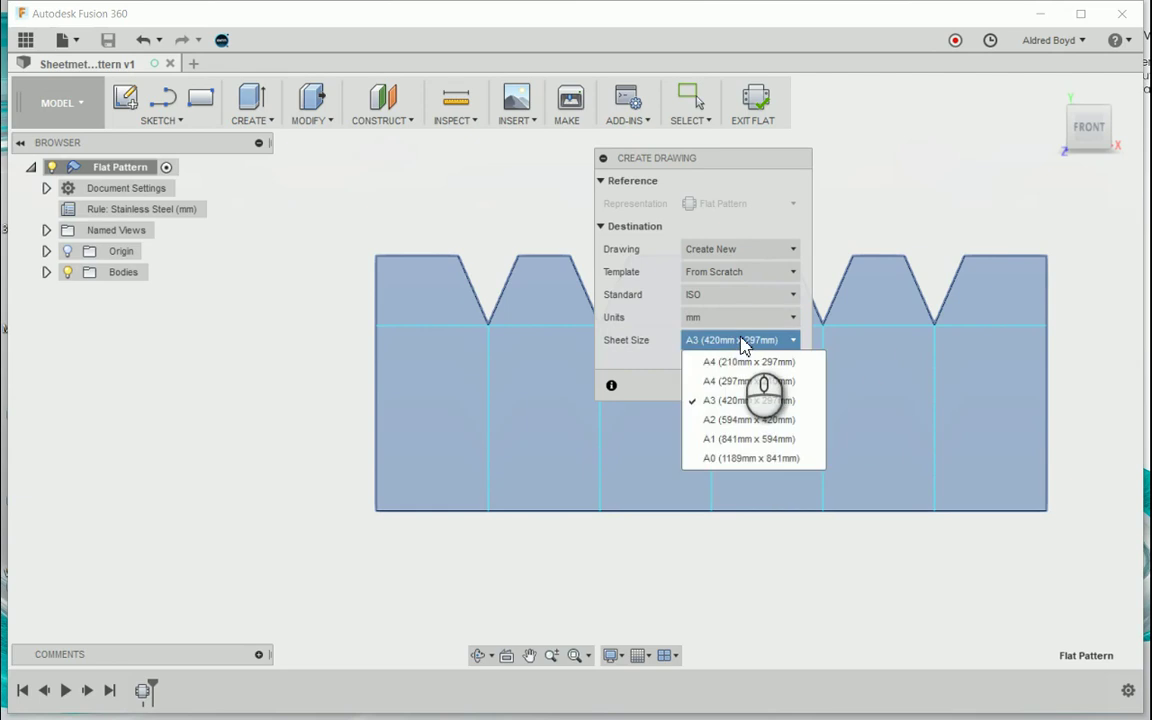
pyautogui.click(742, 343)
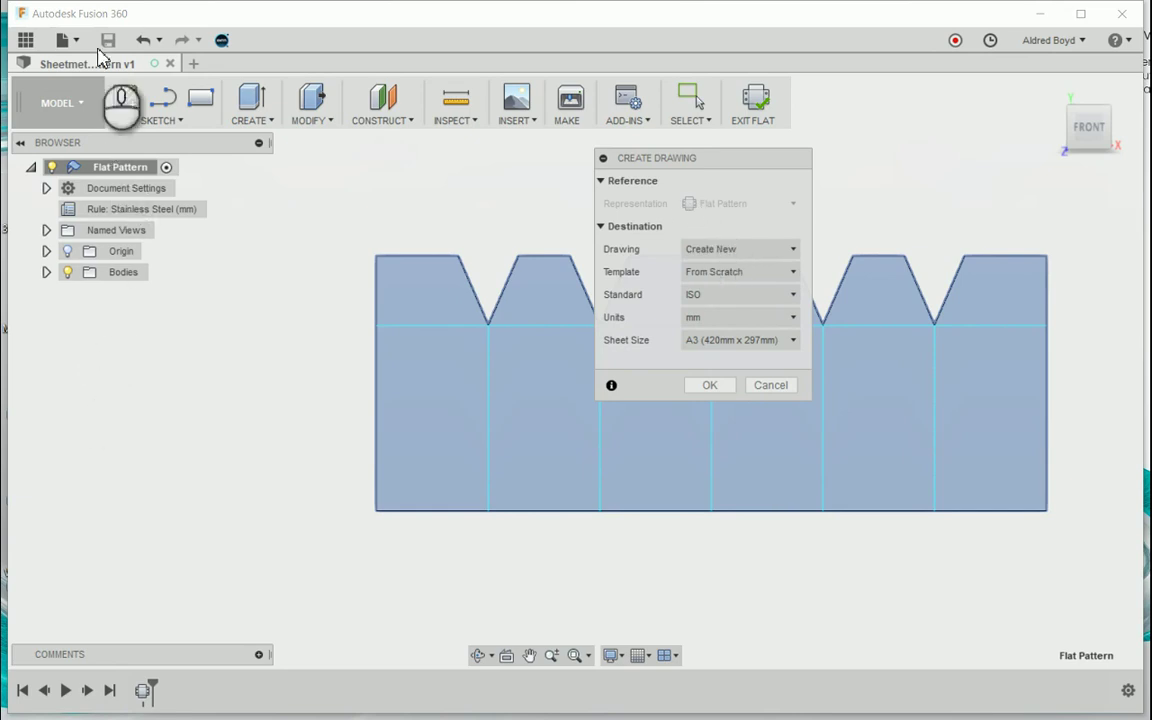
# Create the drawing and place the flat-pattern front view at 1:20 on the sheet's left
pyautogui.click(707, 387)
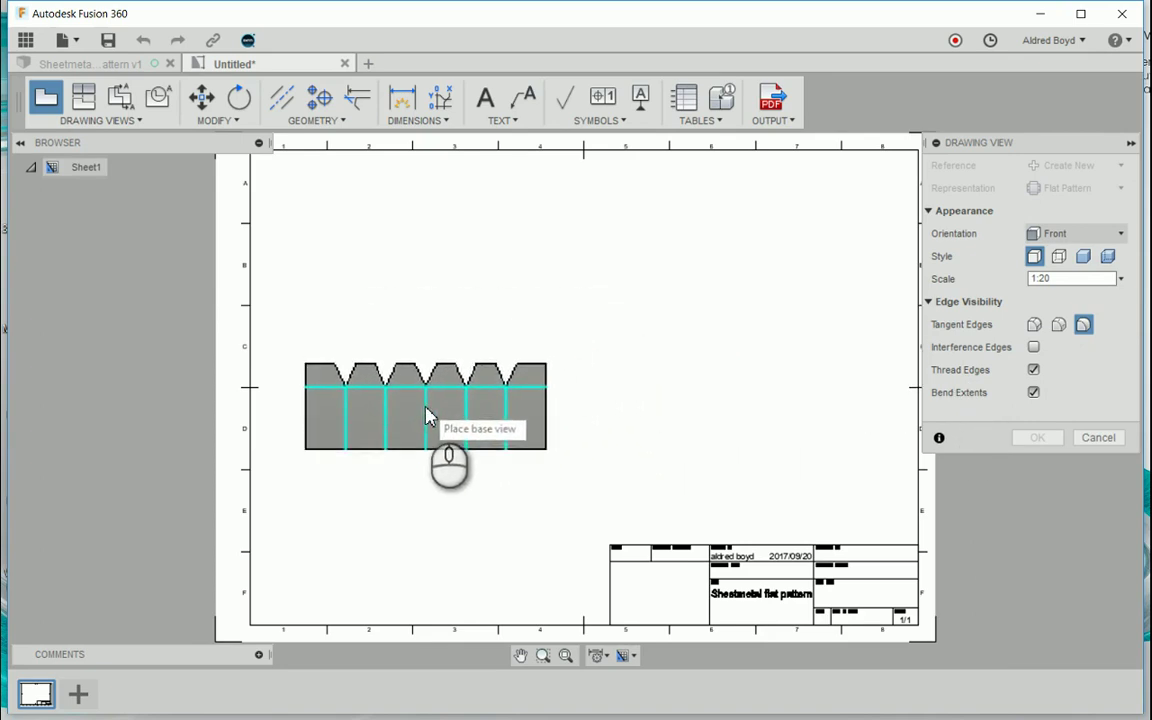
pyautogui.click(427, 416)
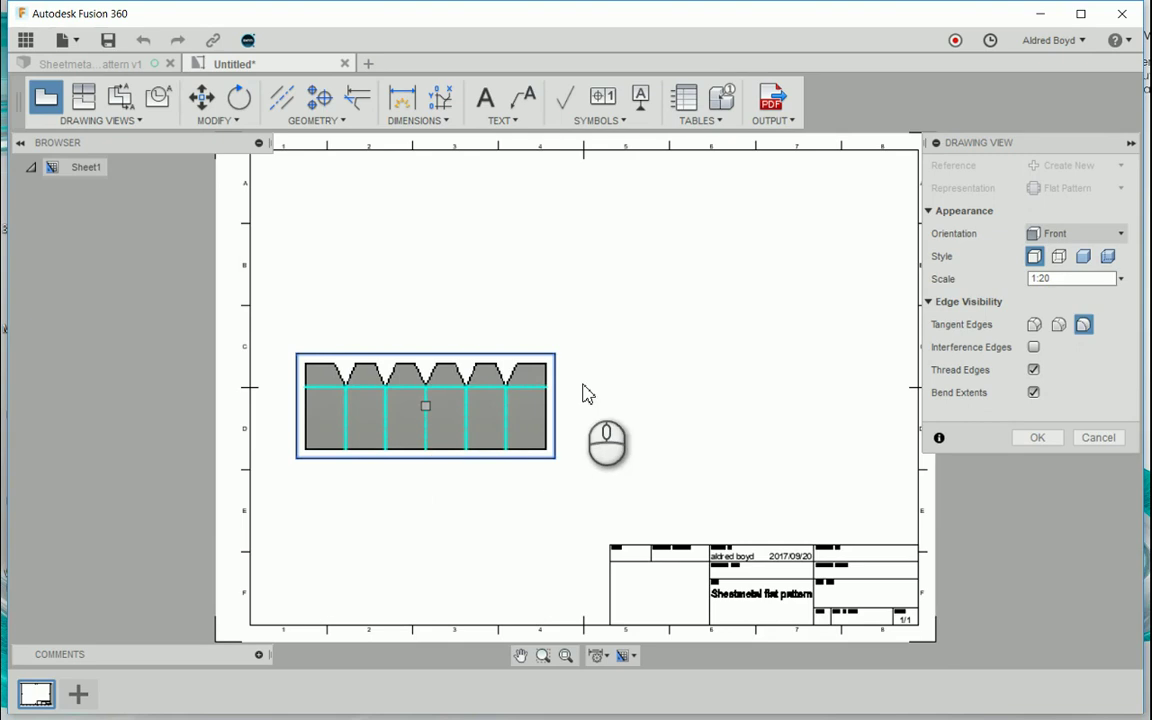
# Confirm the flat-pattern base view on the sheet and zoom in to inspect it
pyautogui.click(1058, 443)
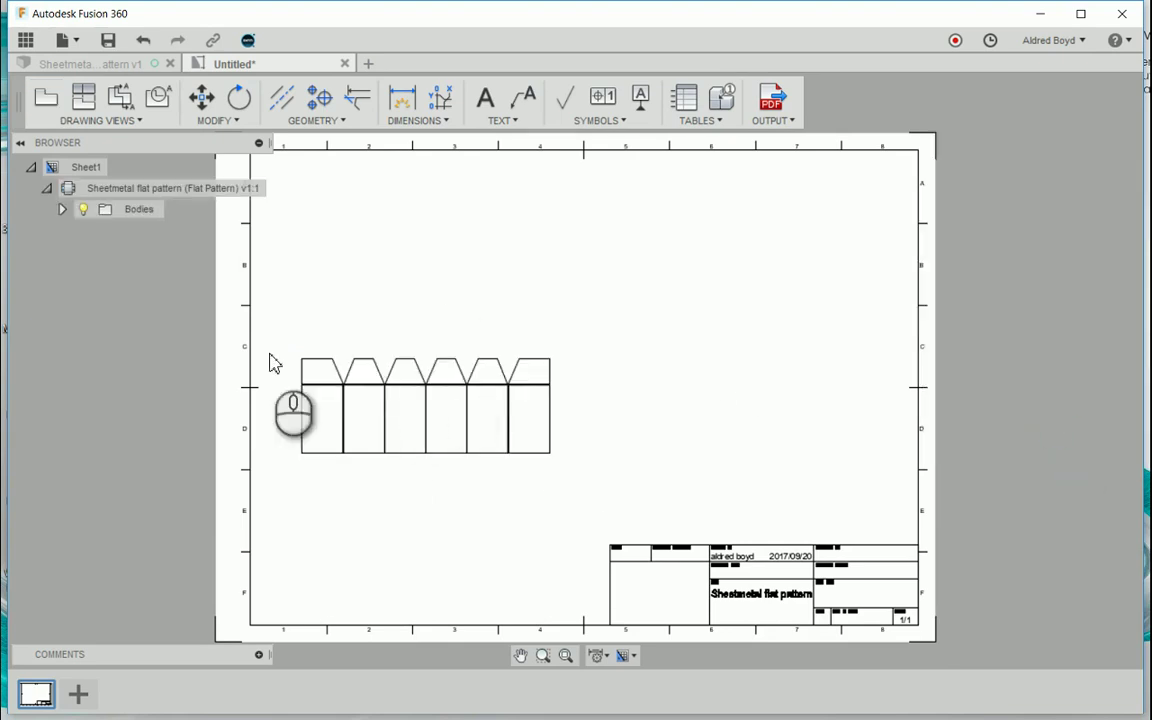
pyautogui.click(357, 404)
pyautogui.scroll(5, 340, 396)
pyautogui.scroll(10, 340, 396)
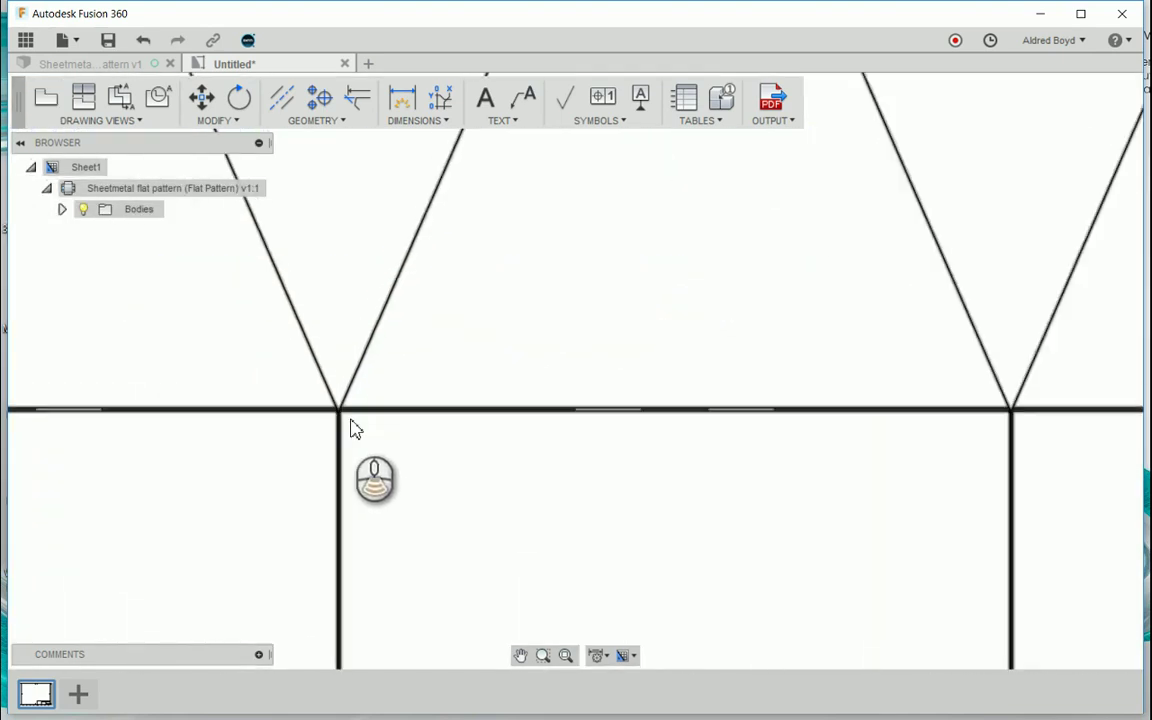
pyautogui.scroll(-10, 326, 474)
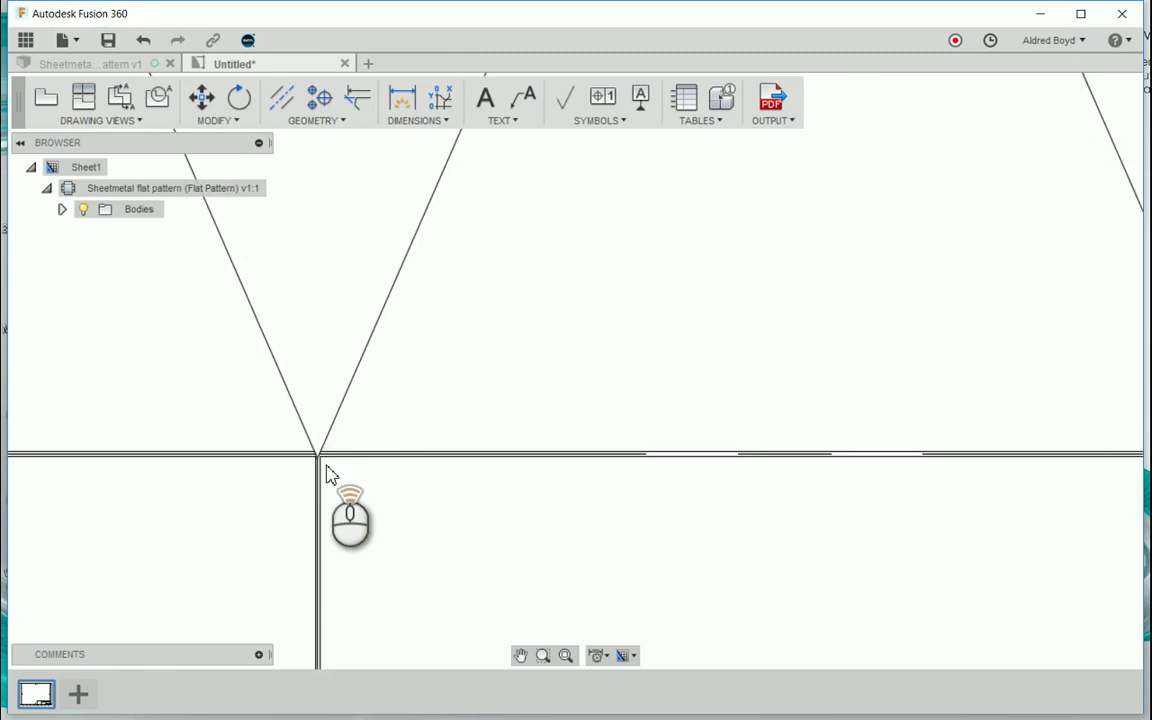
# Place a bend table for all 11 bends to the right of the flat pattern
pyautogui.moveTo(327, 471); pyautogui.dragTo(367, 320, button='middle')
pyautogui.scroll(-3, 367, 320)
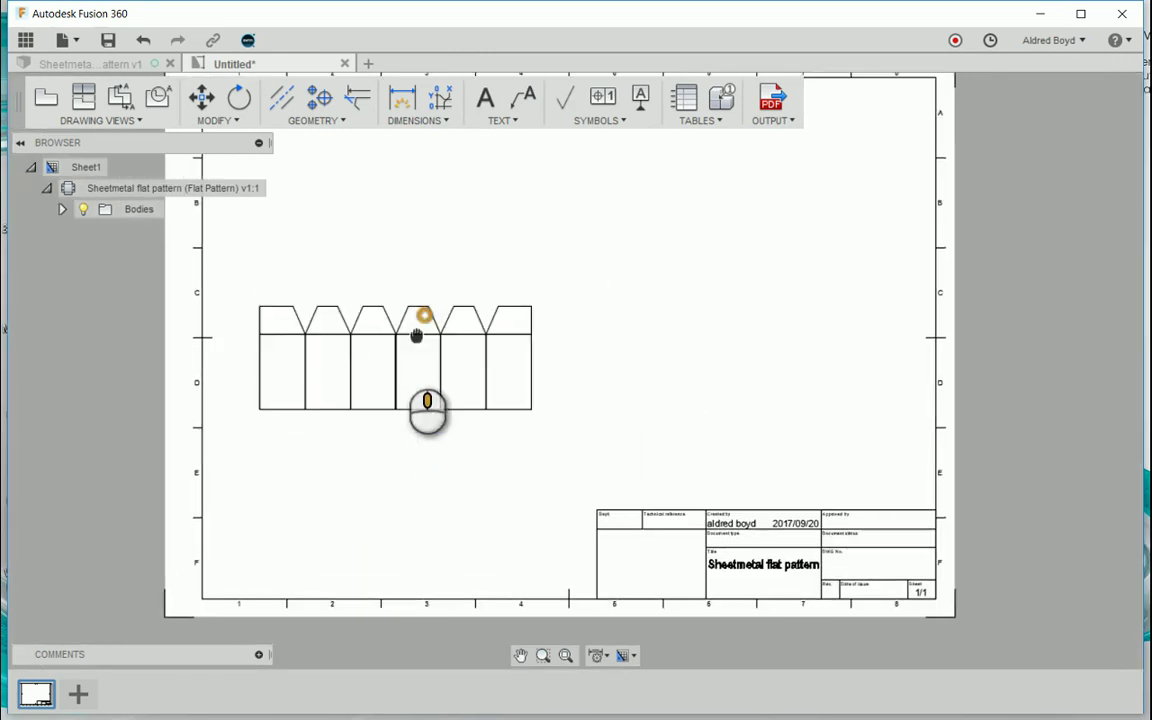
pyautogui.click(686, 100)
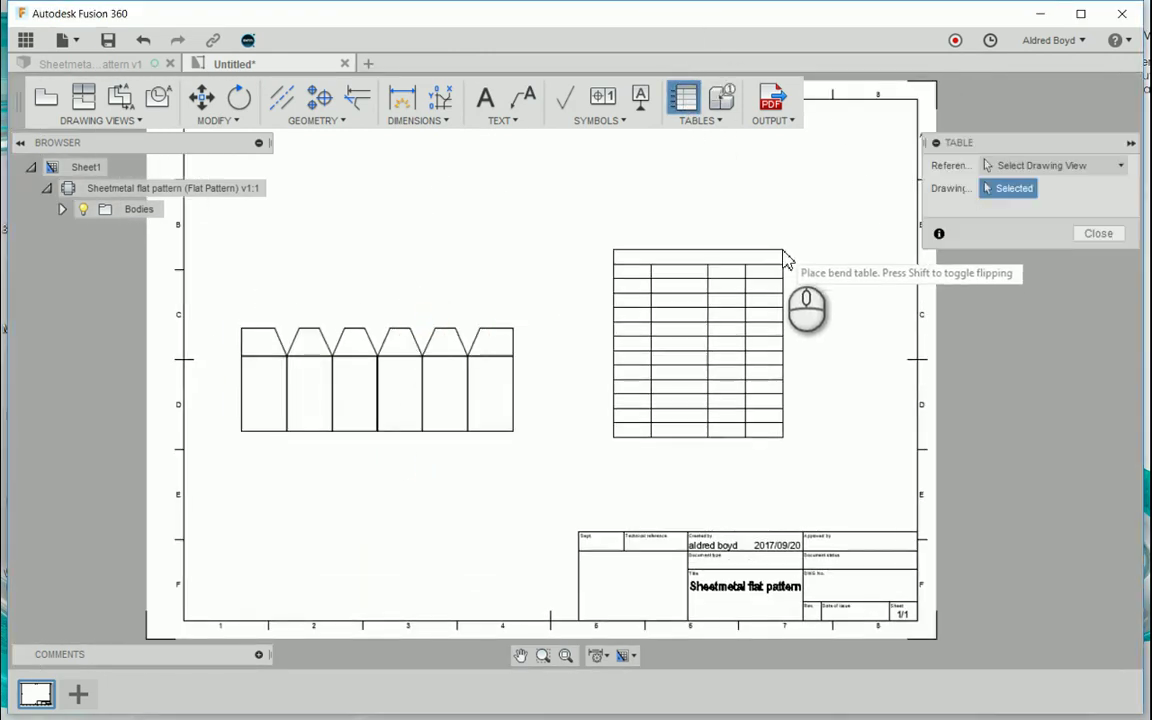
pyautogui.click(791, 212)
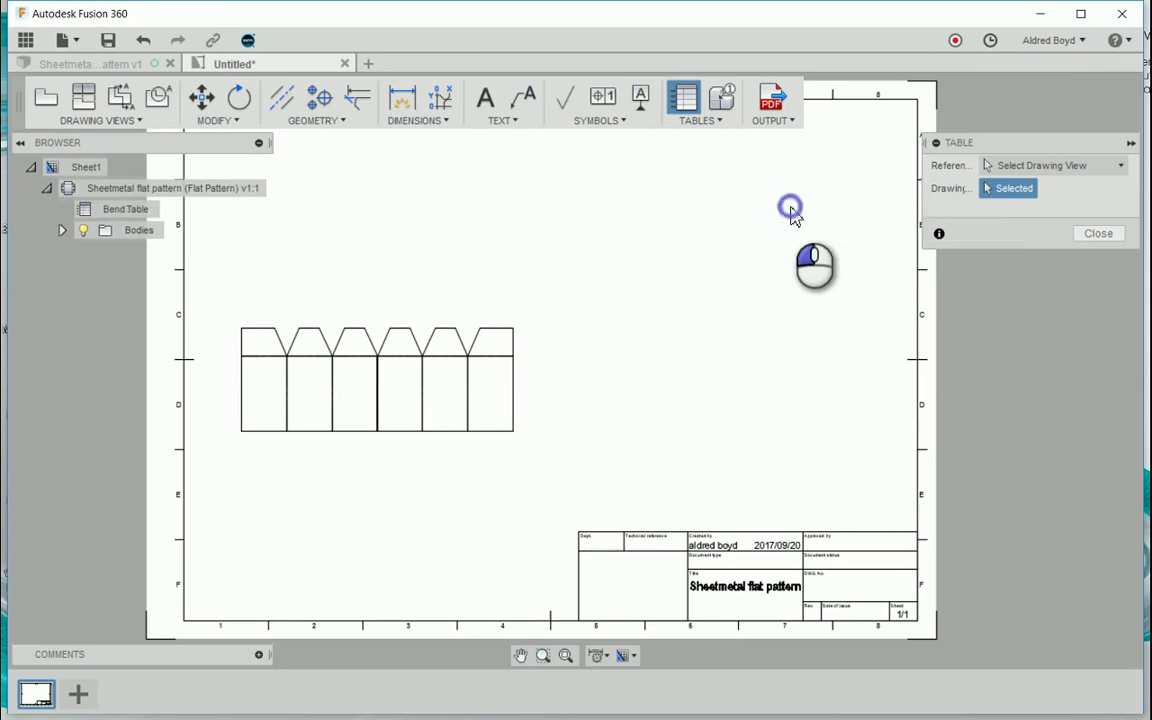